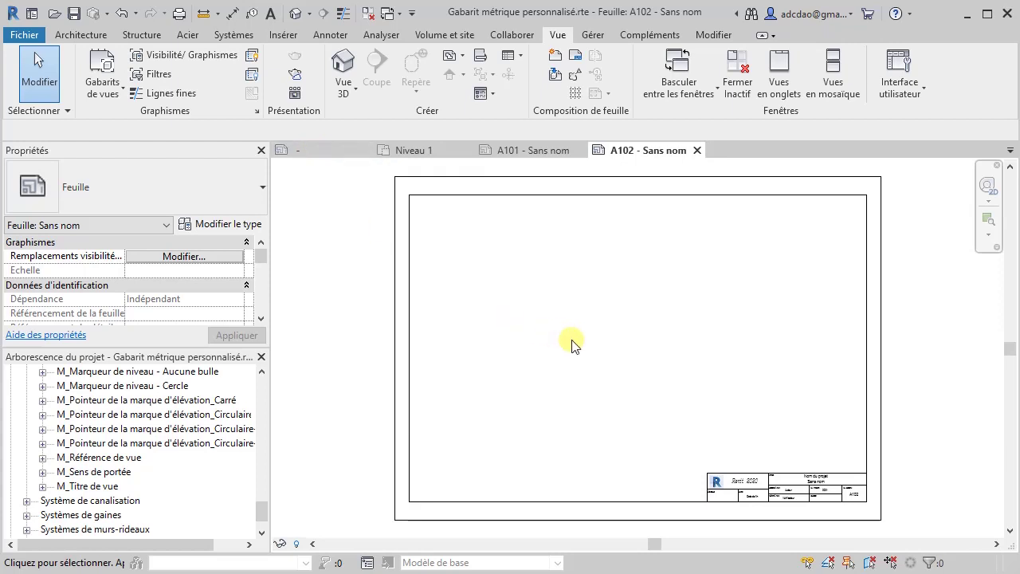
Step: In the Format A2 Personnalisé title block family, start a revision schedule and remove the Ordre de révision field from it
{"action": "left_click", "coordinate": [320, 151]}
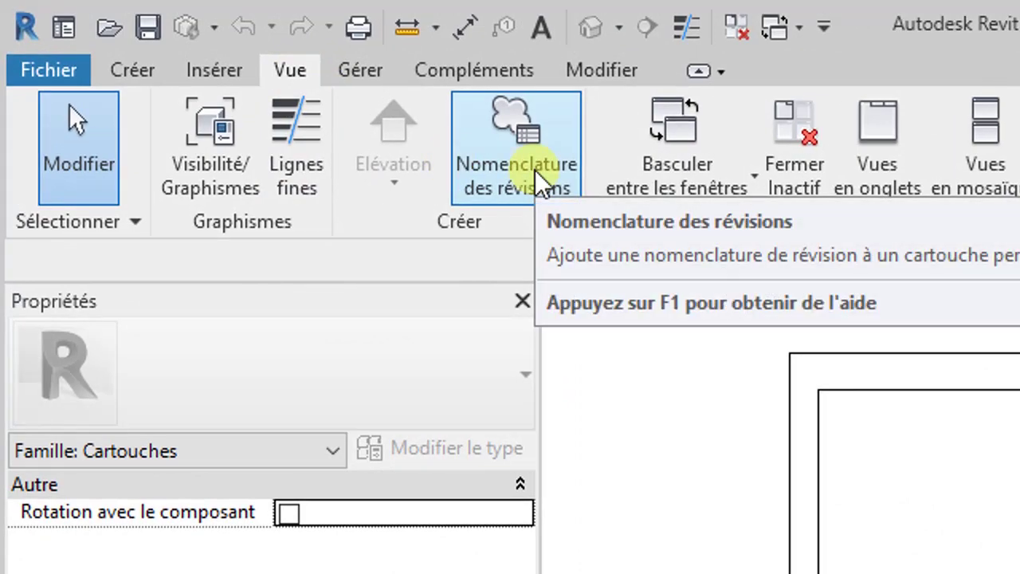
{"action": "left_click", "coordinate": [538, 179]}
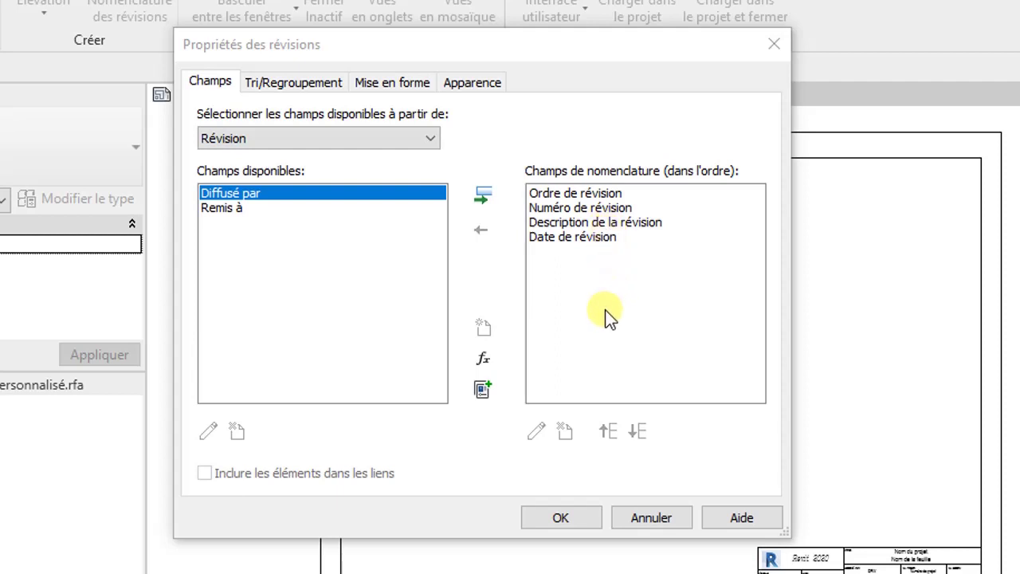
{"action": "left_click", "coordinate": [573, 195]}
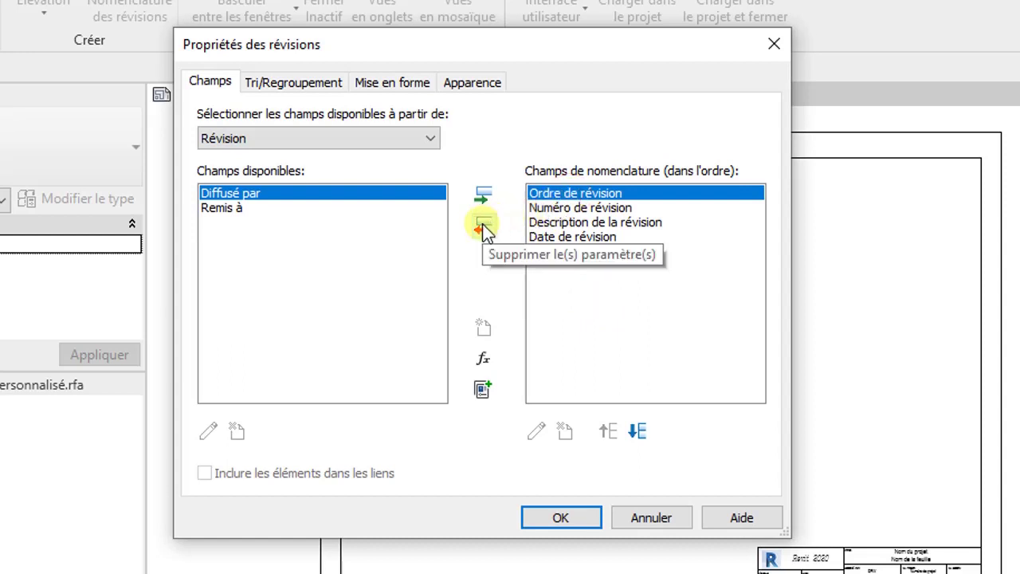
{"action": "left_click", "coordinate": [484, 228]}
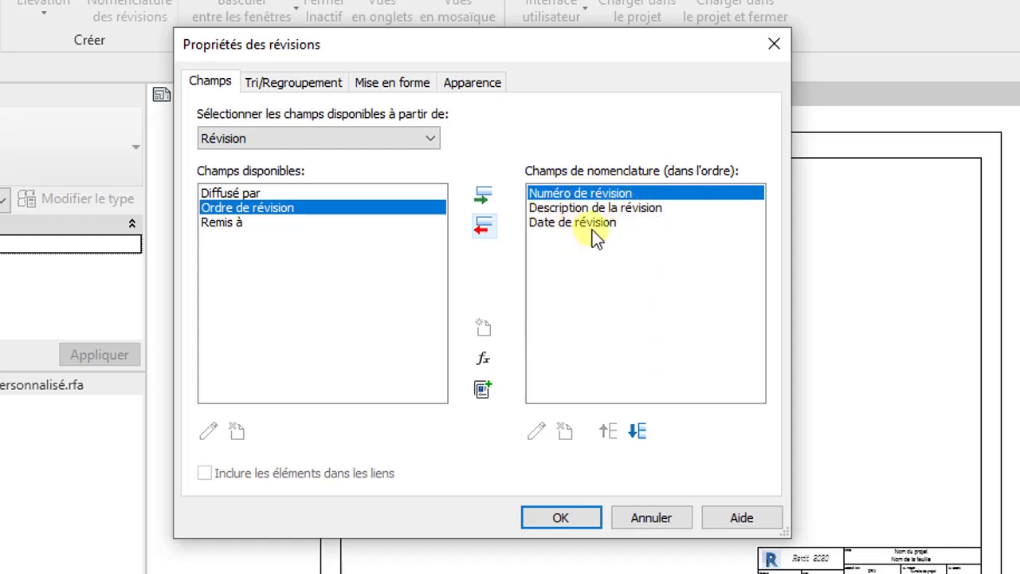
Step: Add the Diffusé par field to the revision schedule and place it last, after Date de révision
{"action": "left_click", "coordinate": [228, 192]}
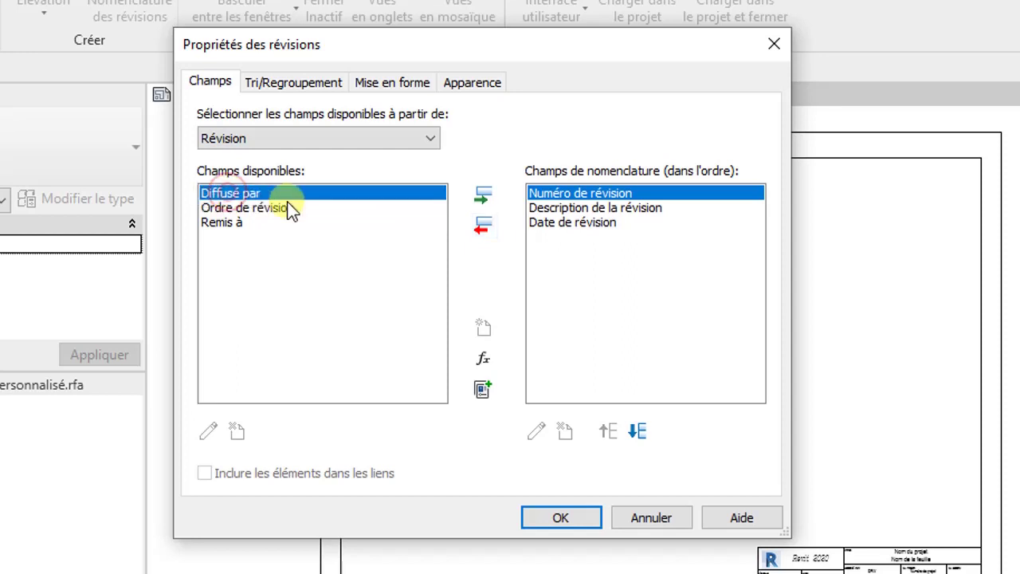
{"action": "left_click", "coordinate": [498, 194]}
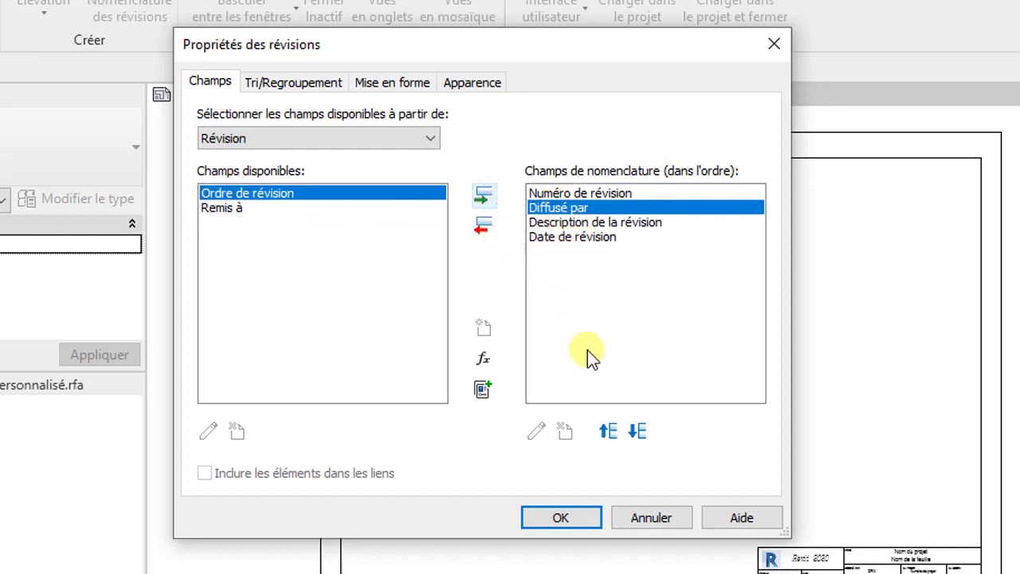
{"action": "left_click", "coordinate": [639, 432]}
{"action": "left_click", "coordinate": [639, 432]}
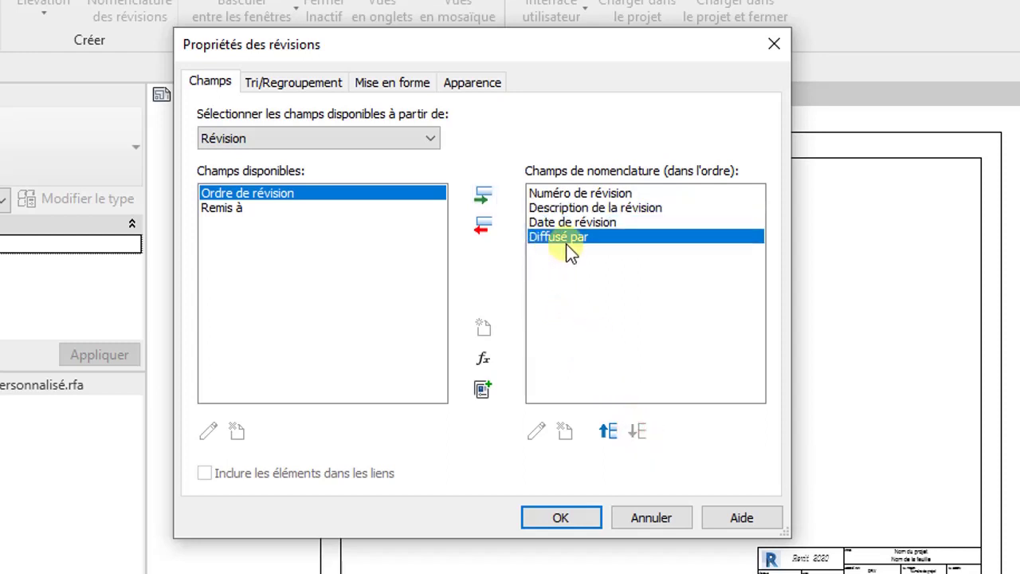
Step: Set the alignment of all four revision schedule fields to Centre in the formatting settings
{"action": "left_click", "coordinate": [280, 86]}
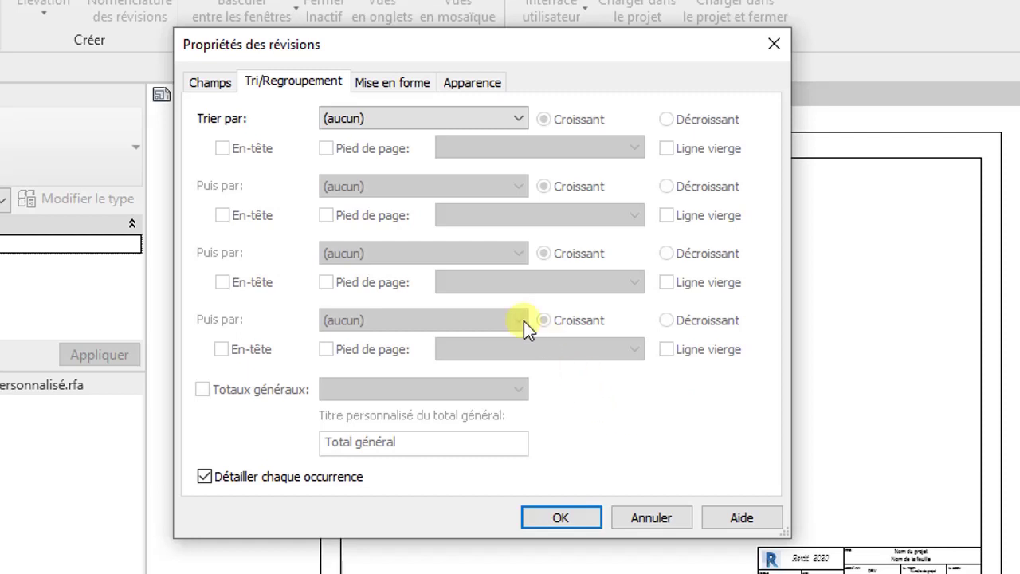
{"action": "left_click", "coordinate": [380, 82]}
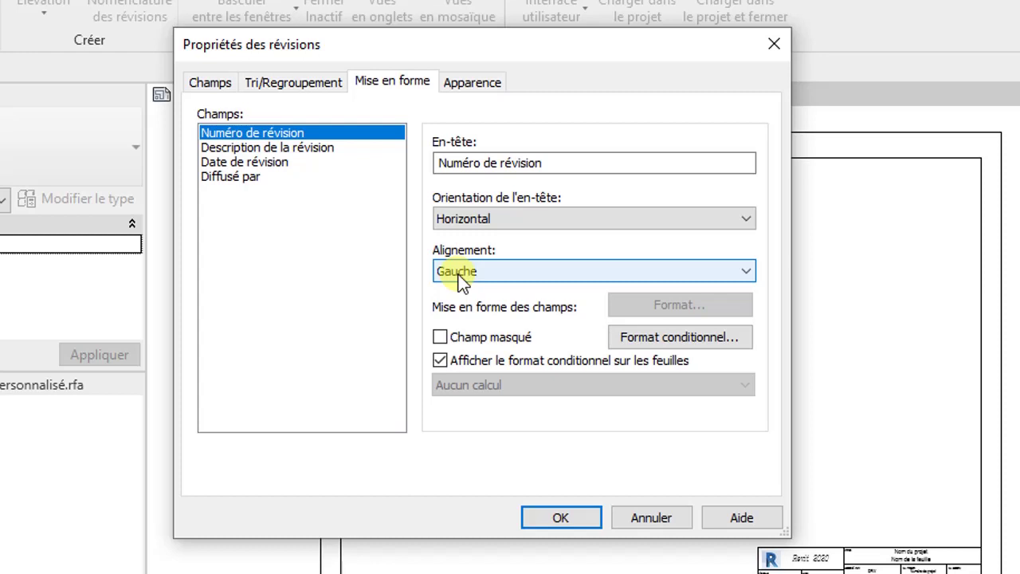
{"action": "left_click", "coordinate": [231, 180], "text": "shift"}
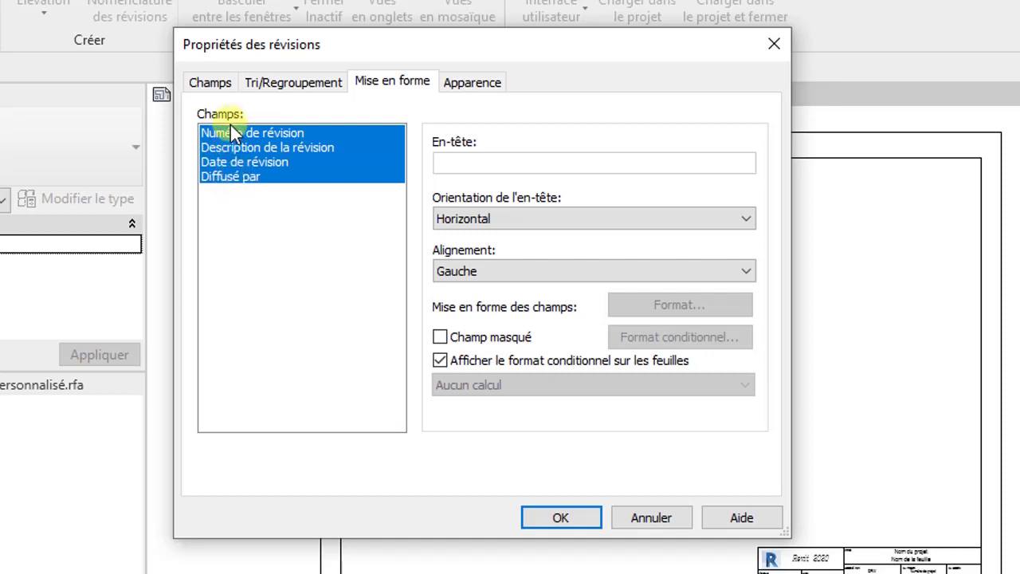
{"action": "left_click", "coordinate": [521, 267]}
{"action": "left_click", "coordinate": [472, 301]}
{"action": "left_click", "coordinate": [336, 226]}
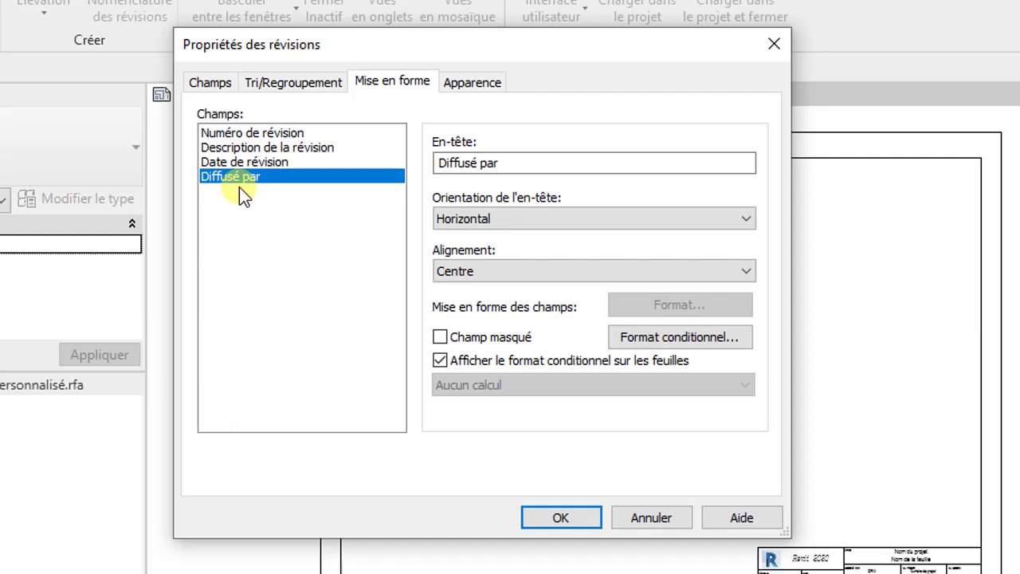
Step: Check the title text styles in the appearance settings, keep the schedule default, and create the revision schedule
{"action": "left_click", "coordinate": [478, 83]}
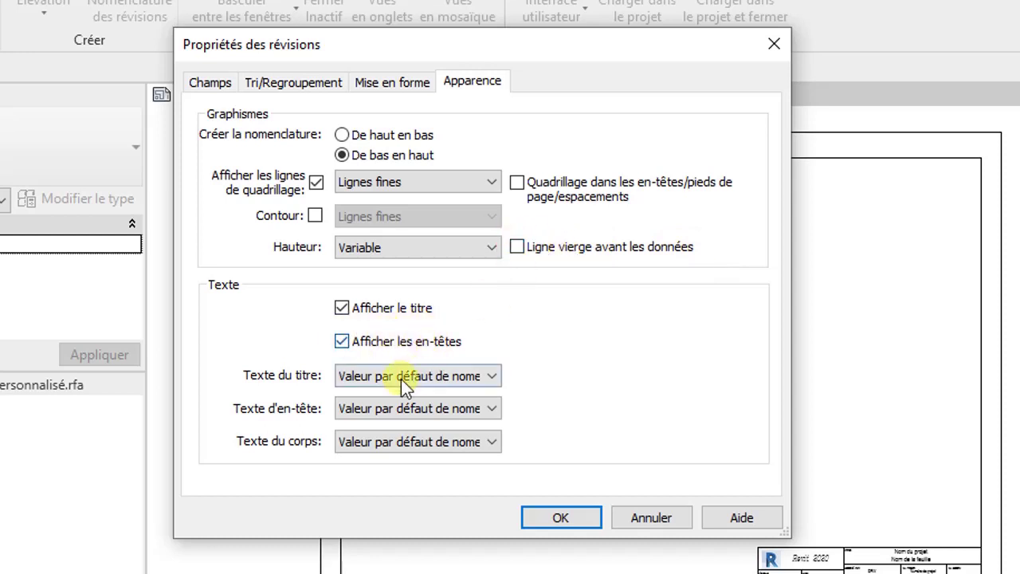
{"action": "left_click", "coordinate": [491, 376]}
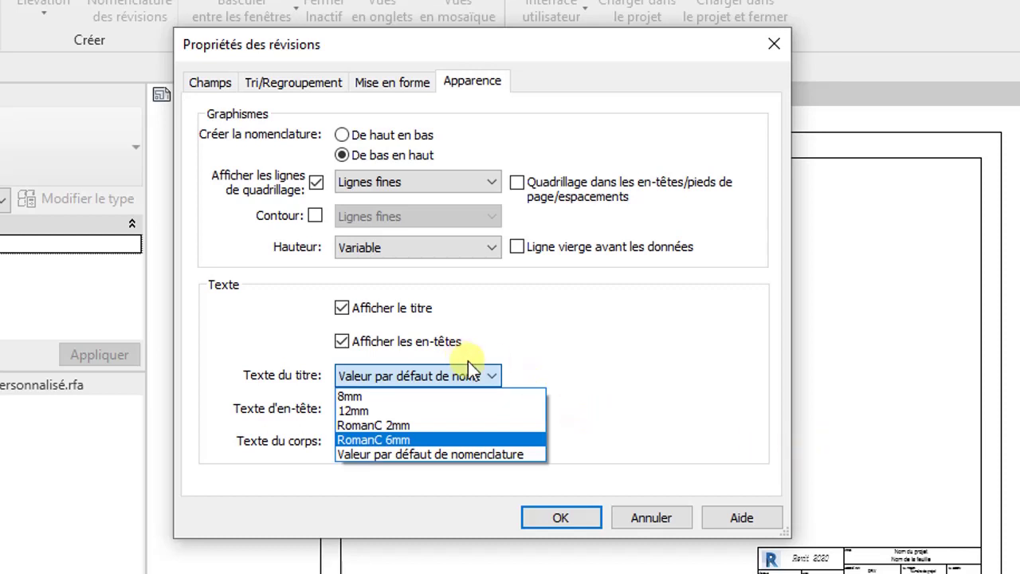
{"action": "left_click", "coordinate": [496, 374]}
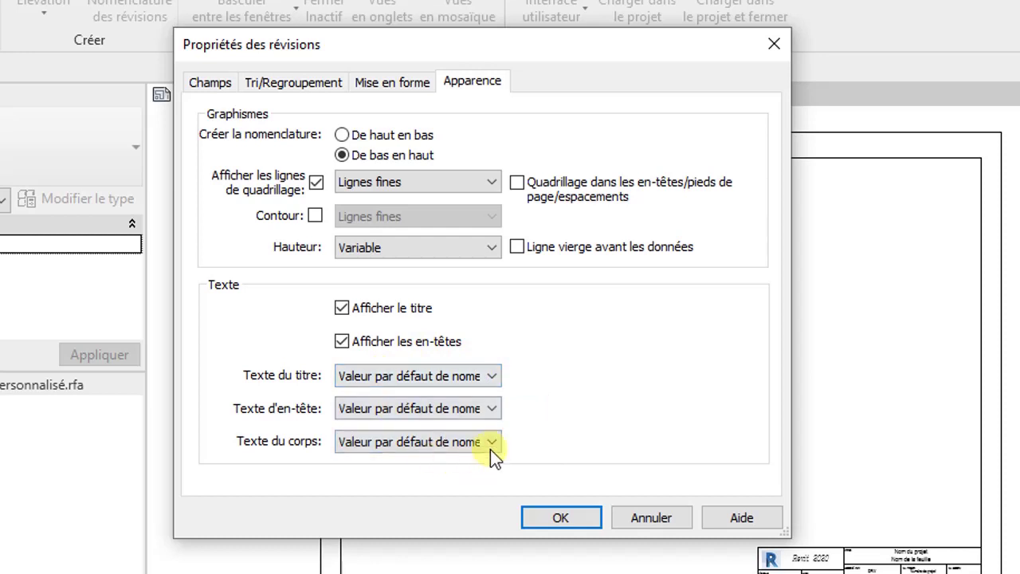
{"action": "left_click", "coordinate": [561, 517]}
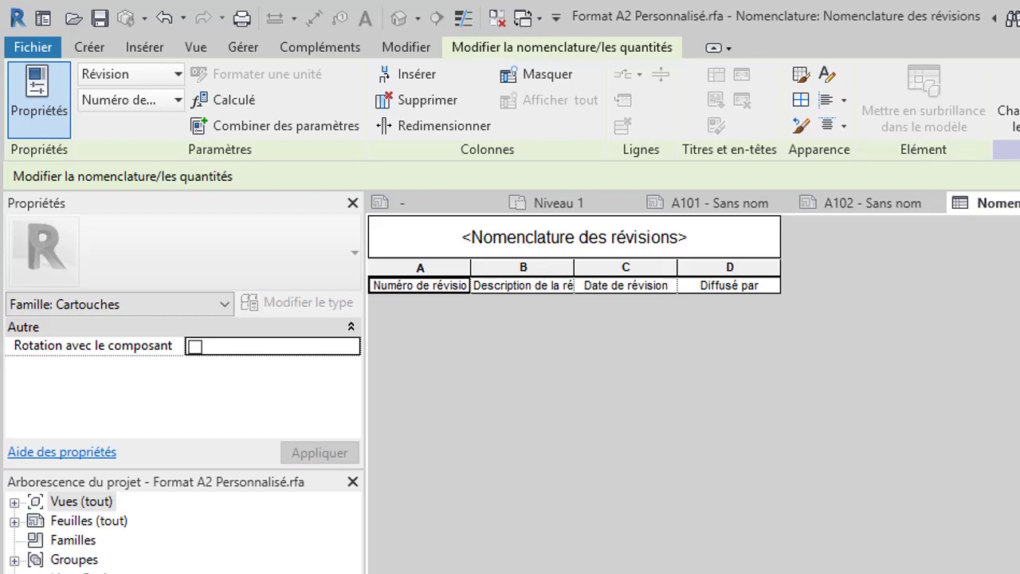
Step: Change the revision schedule's title to RÉVISIONS
{"action": "left_click", "coordinate": [474, 239]}
{"action": "left_click", "coordinate": [470, 229]}
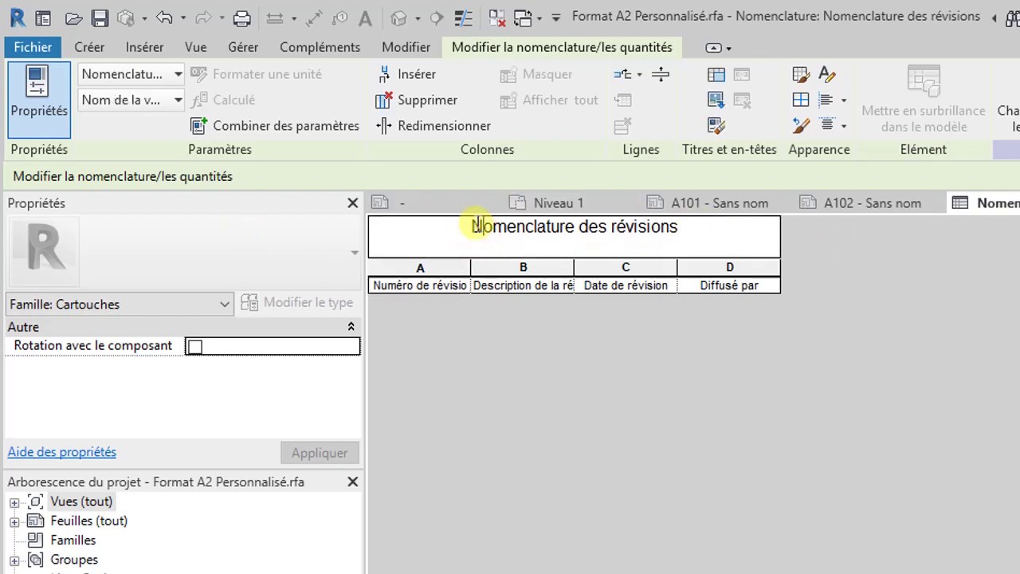
{"action": "left_click_drag", "start_coordinate": [470, 228], "coordinate": [676, 218]}
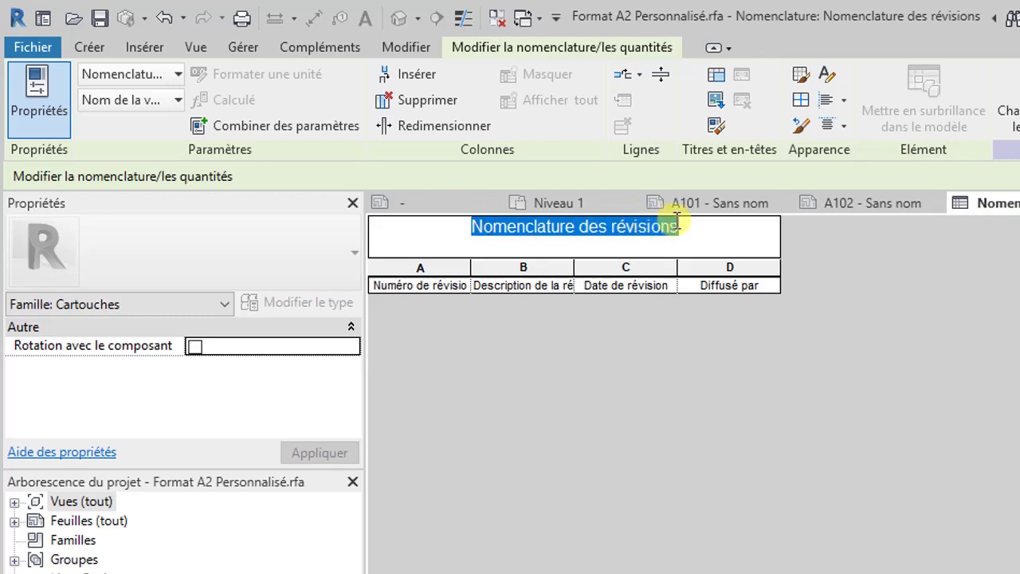
{"action": "type", "text": "R"}
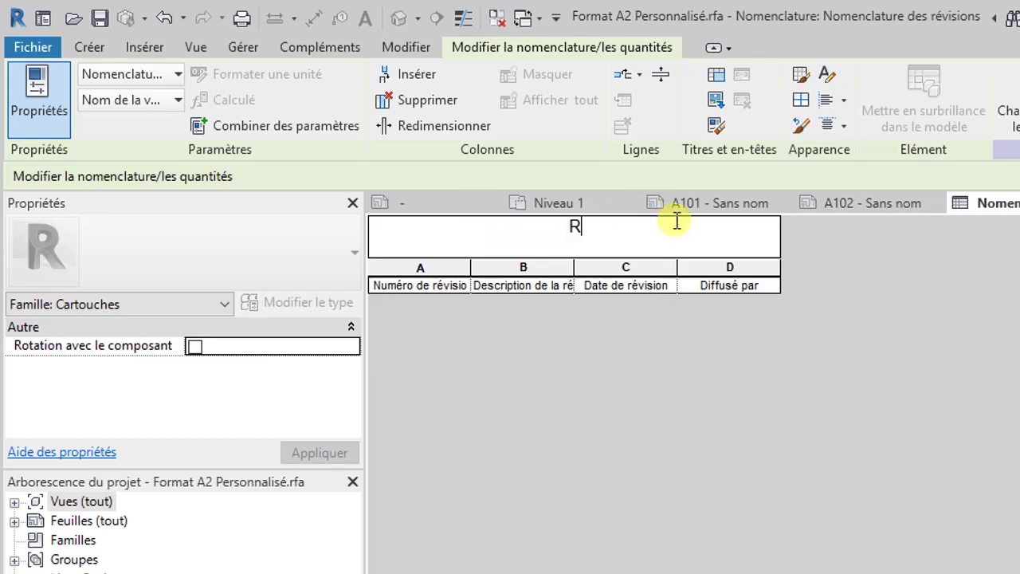
{"action": "type", "text": "ÉVISIONS"}
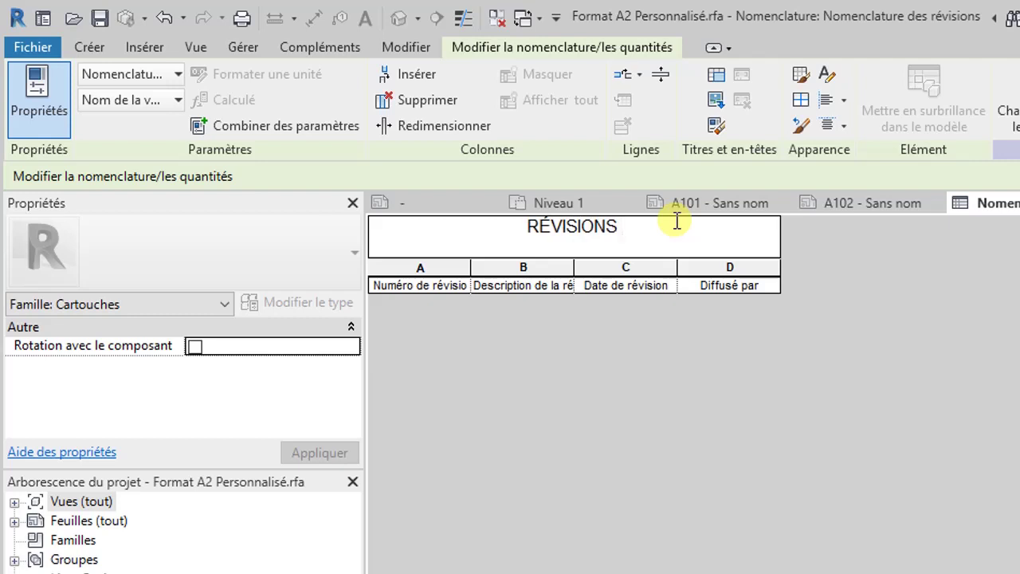
{"action": "key", "text": "BackSpace"}
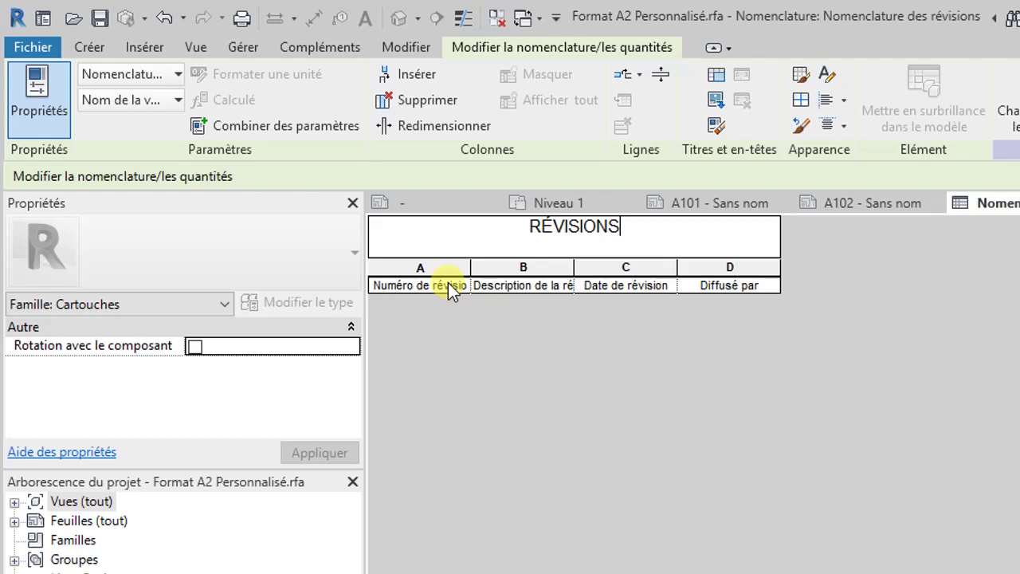
Step: Rename column A's header to No and cut "de la révision" from column B's description header
{"action": "left_click", "coordinate": [417, 287]}
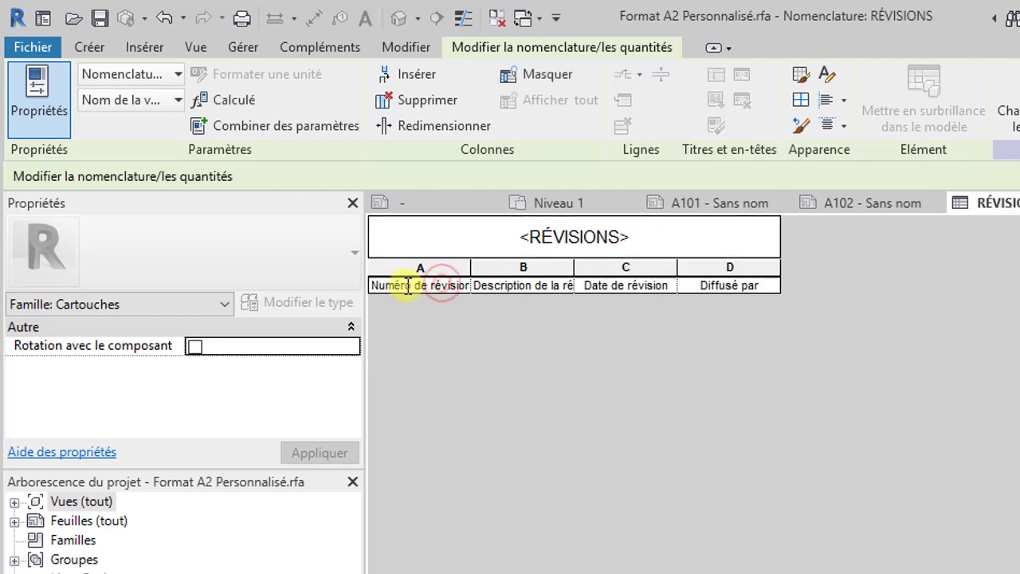
{"action": "left_click_drag", "start_coordinate": [376, 287], "coordinate": [486, 277]}
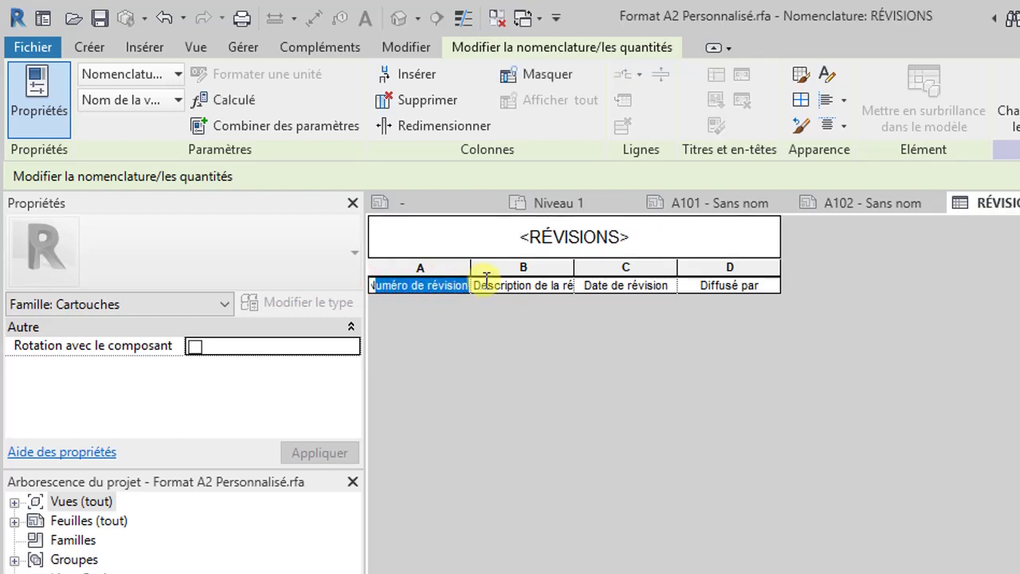
{"action": "type", "text": "No"}
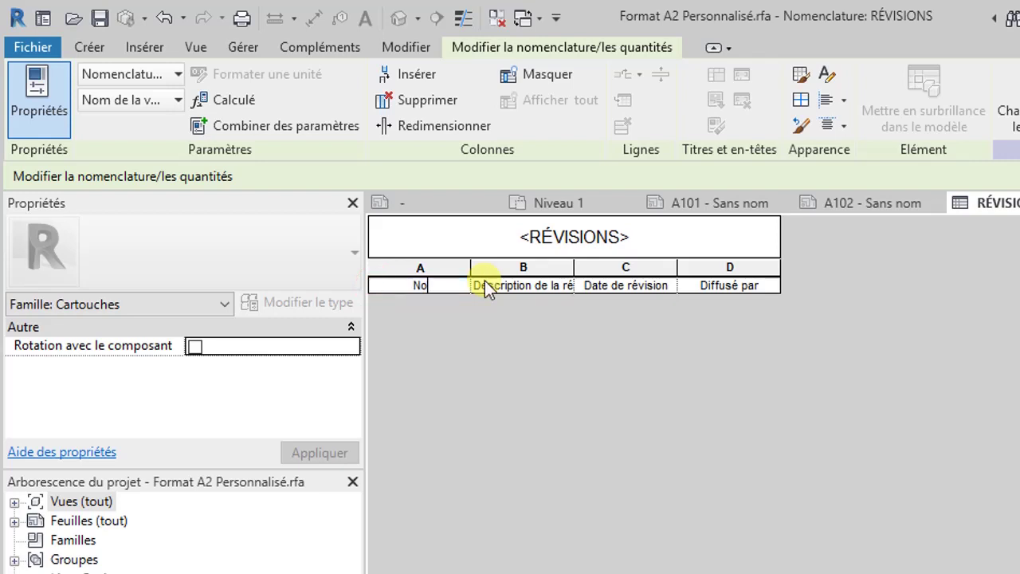
{"action": "left_click", "coordinate": [535, 289]}
{"action": "left_click_drag", "start_coordinate": [534, 286], "coordinate": [589, 282]}
{"action": "key", "text": "BackSpace"}
Step: Shorten the header of column C to Date
{"action": "left_click", "coordinate": [626, 287]}
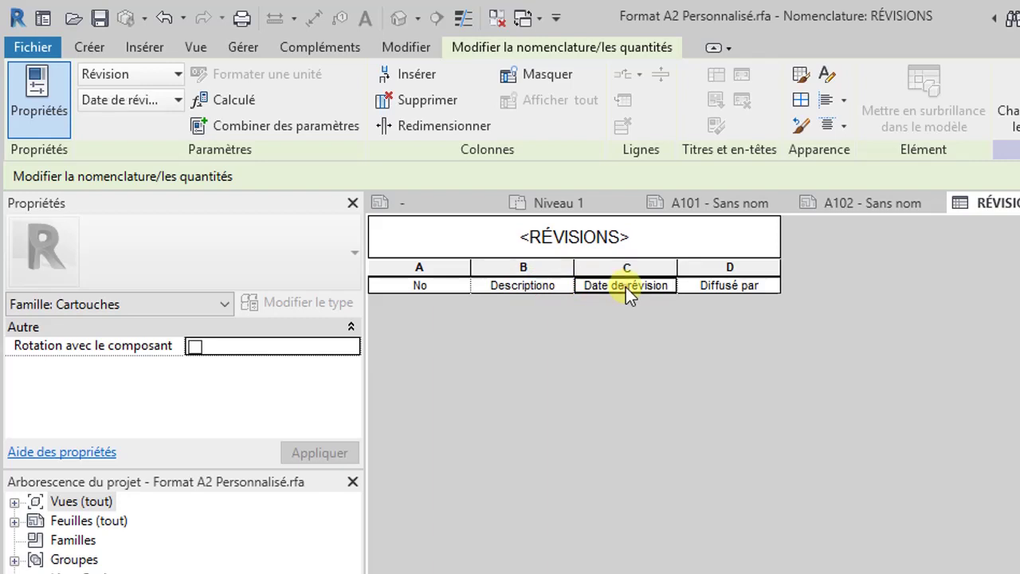
{"action": "left_click_drag", "start_coordinate": [601, 289], "coordinate": [663, 286]}
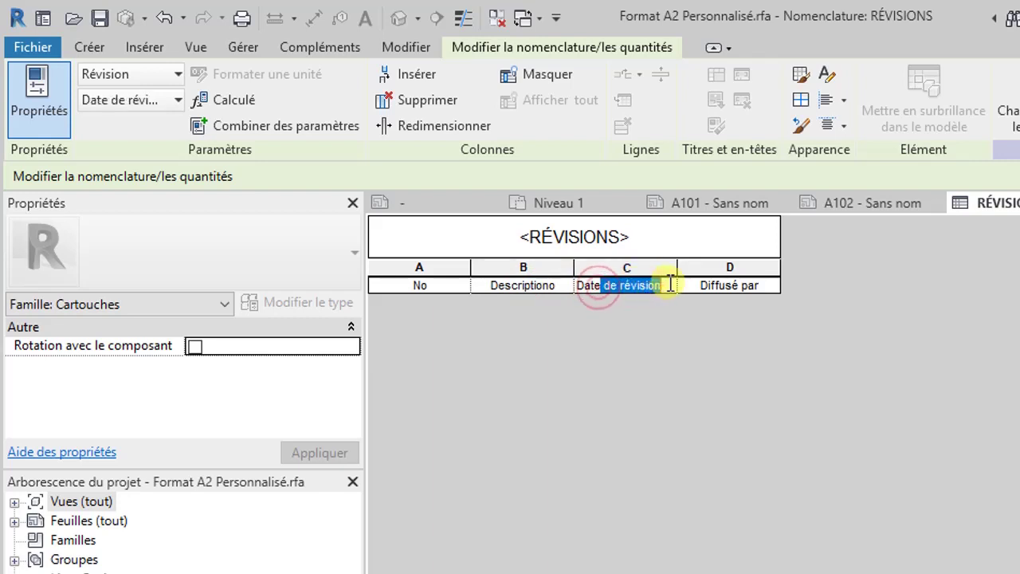
{"action": "key", "text": "BackSpace"}
{"action": "left_click", "coordinate": [664, 283]}
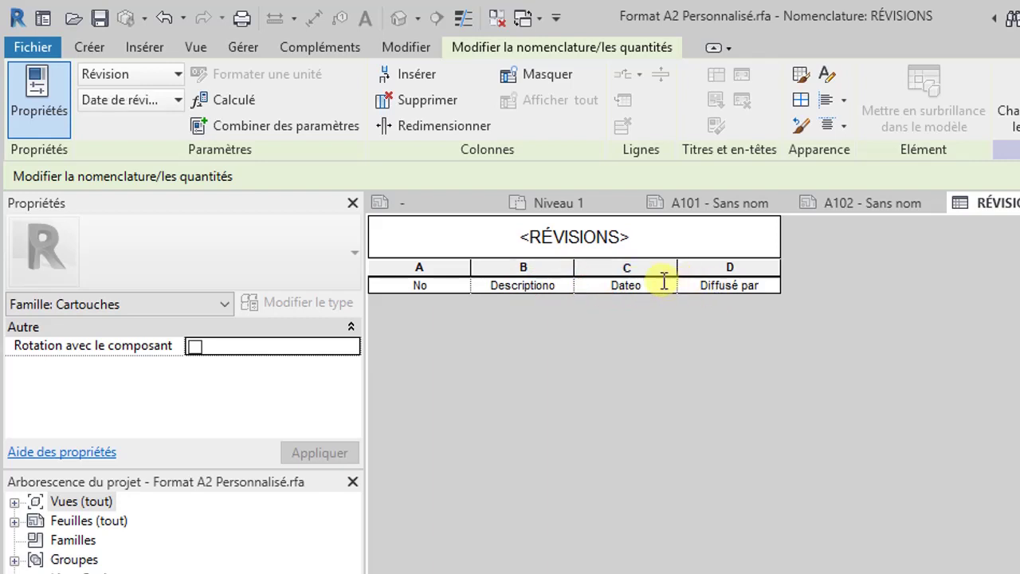
{"action": "key", "text": "BackSpace"}
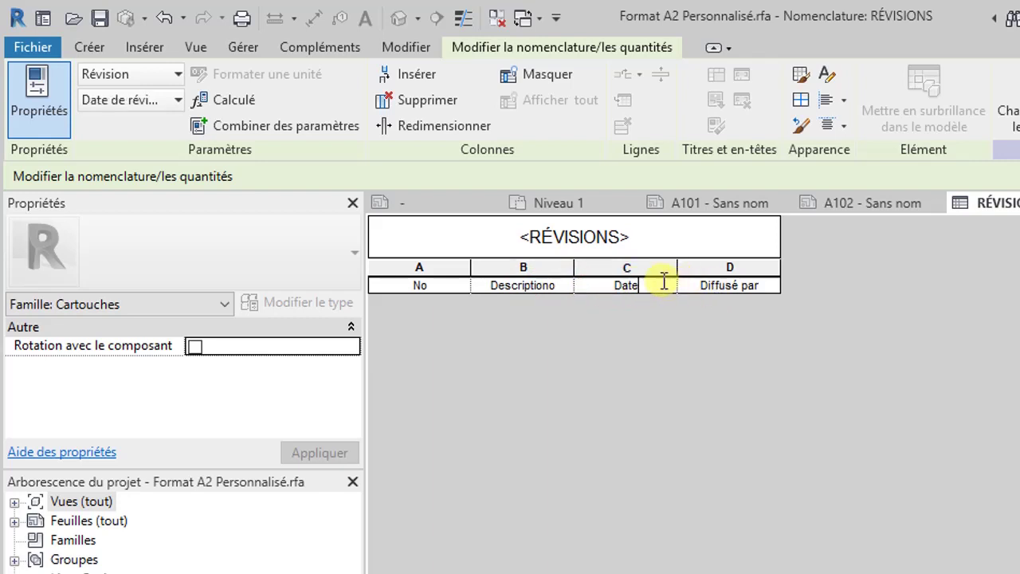
Step: Replace the header of column D with Par
{"action": "left_click", "coordinate": [737, 284]}
{"action": "left_click", "coordinate": [739, 284]}
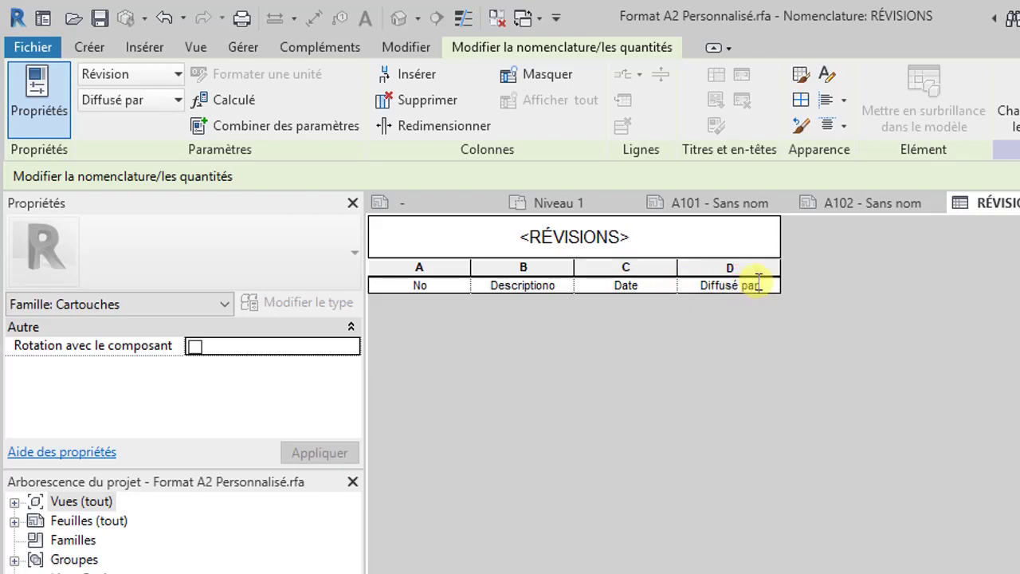
{"action": "left_click_drag", "start_coordinate": [759, 285], "coordinate": [705, 273]}
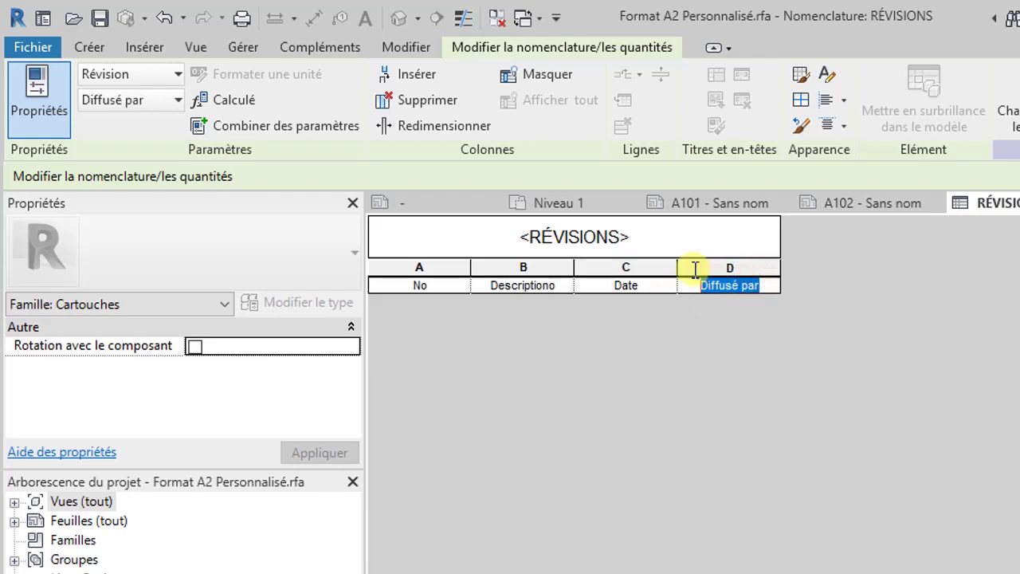
{"action": "type", "text": "Par"}
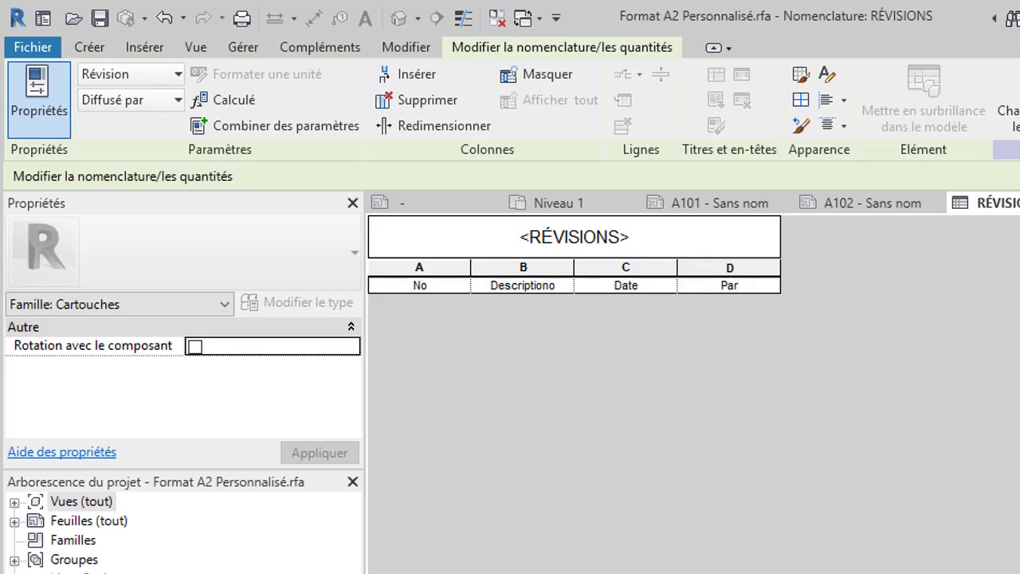
{"action": "key", "text": "Return"}
Step: Resize column A, the No column, to a width of 12.5 mm
{"action": "left_click", "coordinate": [425, 274]}
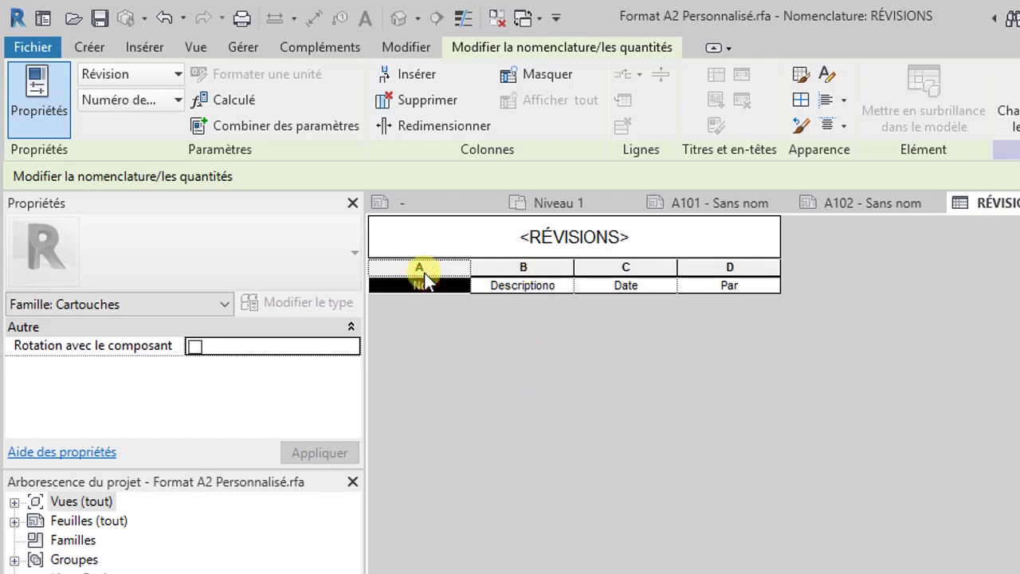
{"action": "left_click", "coordinate": [428, 130]}
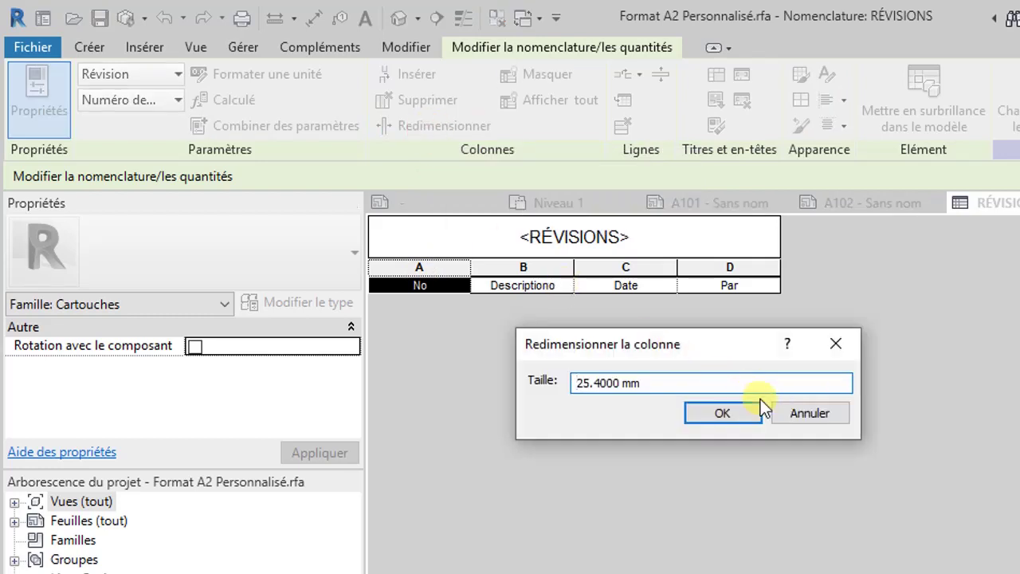
{"action": "left_click", "coordinate": [700, 388]}
{"action": "double_click", "coordinate": [700, 388]}
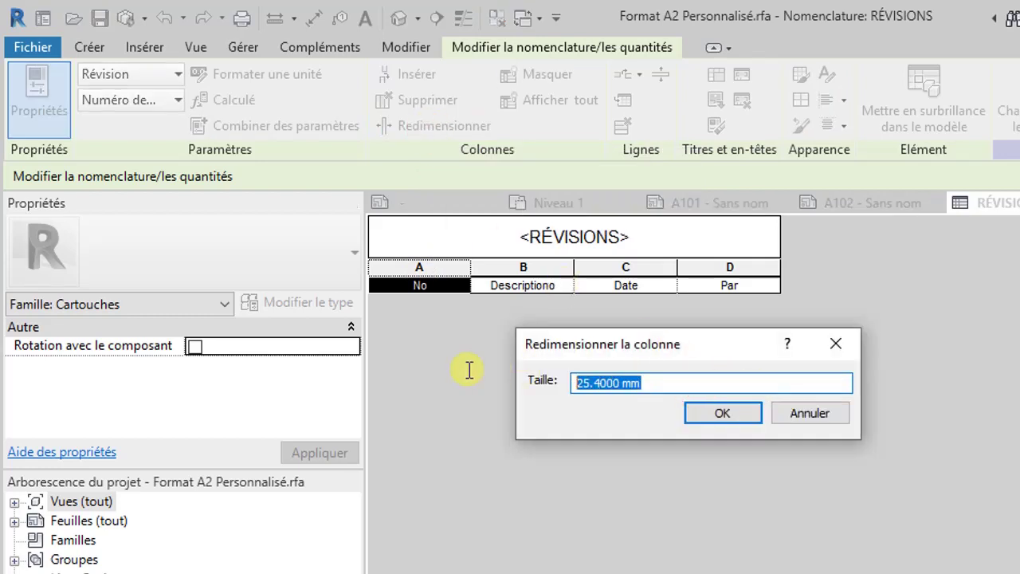
{"action": "type", "text": "12.5"}
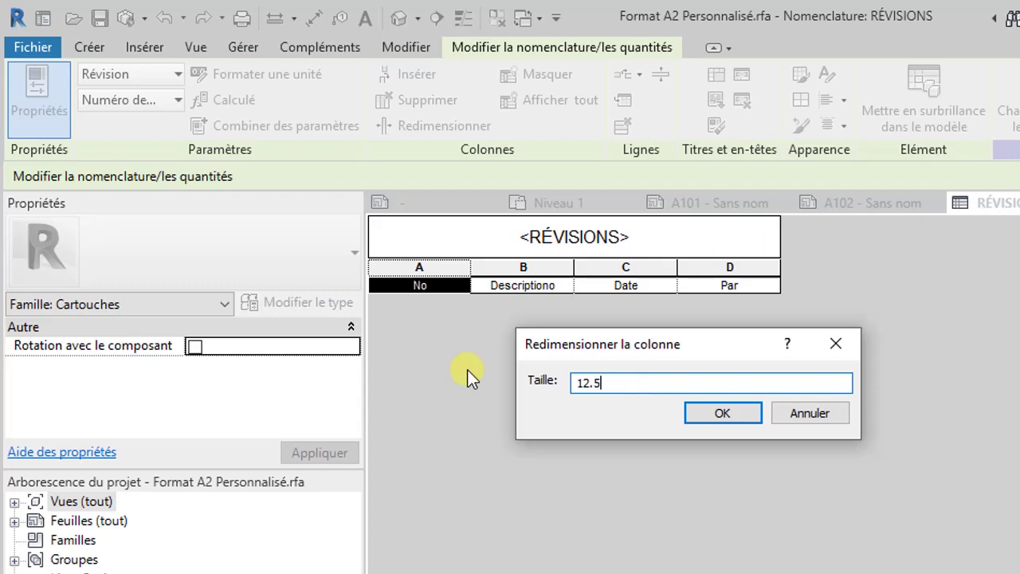
{"action": "key", "text": "Return"}
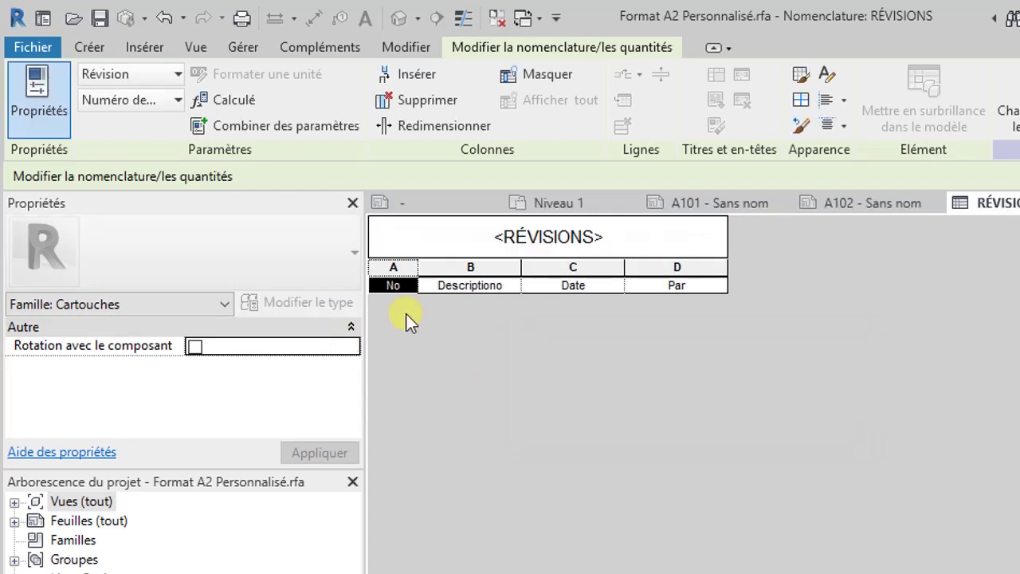
Step: Correct column B's header to Description and change column A's header to NO
{"action": "left_click", "coordinate": [496, 285]}
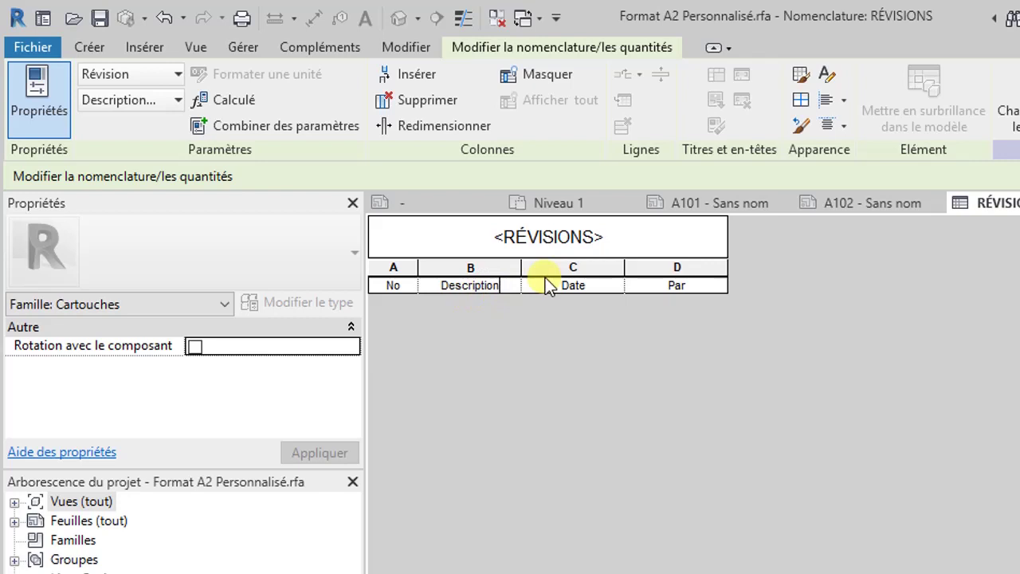
{"action": "left_click", "coordinate": [417, 286]}
{"action": "left_click", "coordinate": [407, 285]}
{"action": "key", "text": "BackSpace"}
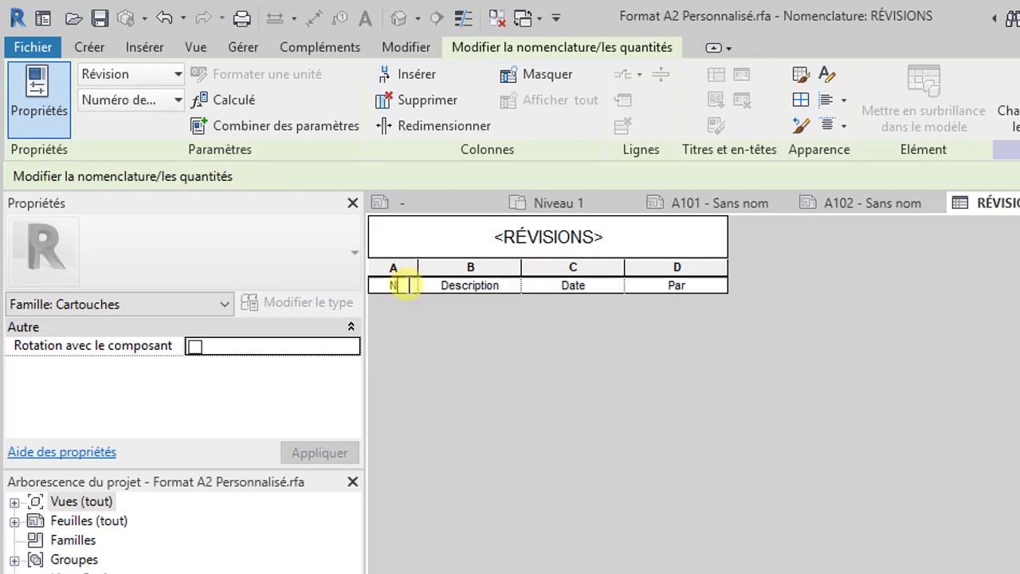
{"action": "type", "text": "NO"}
{"action": "left_click", "coordinate": [472, 324]}
Step: Change column B's header to DESCRIPTION in capitals
{"action": "left_click", "coordinate": [448, 285]}
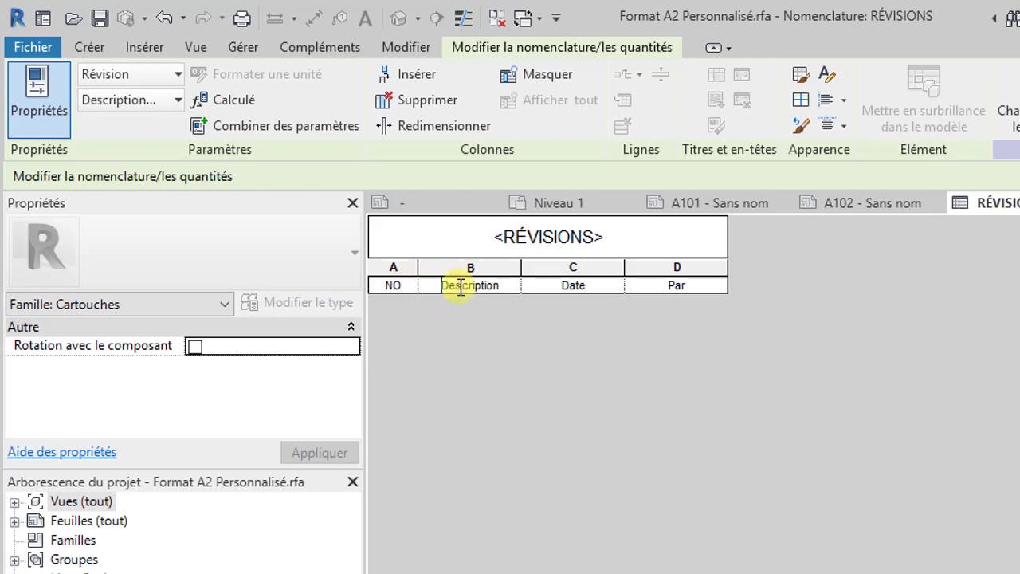
{"action": "left_click_drag", "start_coordinate": [449, 285], "coordinate": [523, 287]}
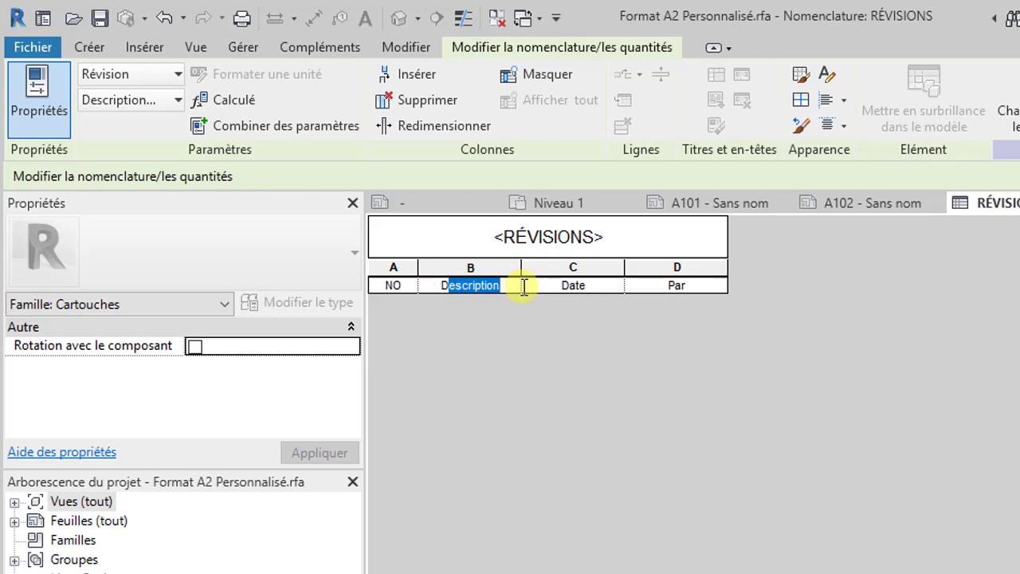
{"action": "type", "text": "ESCRIPTION"}
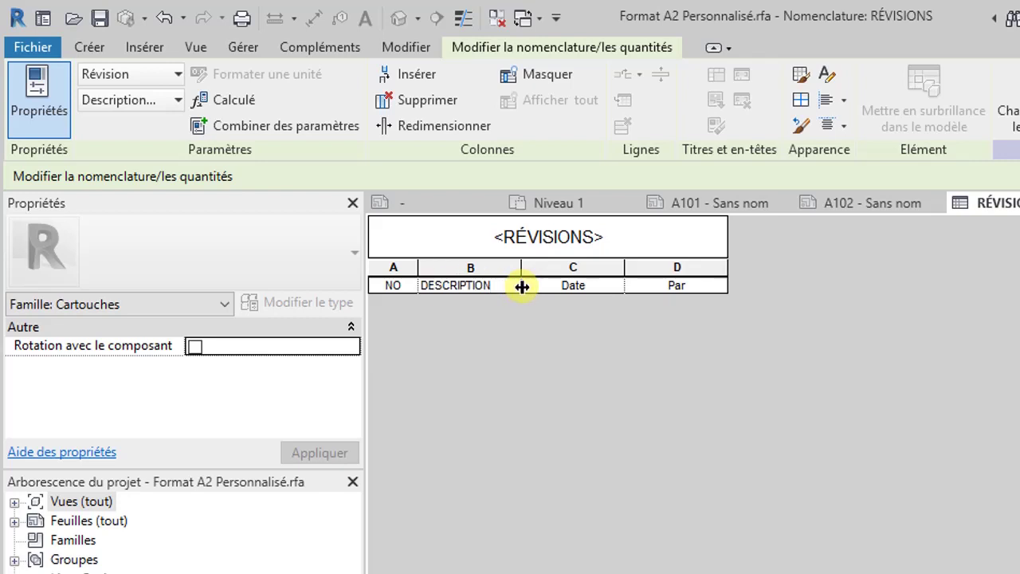
Step: Change the headers of columns C and D to DATE and PAR in capitals
{"action": "left_click", "coordinate": [579, 291]}
{"action": "double_click", "coordinate": [575, 287]}
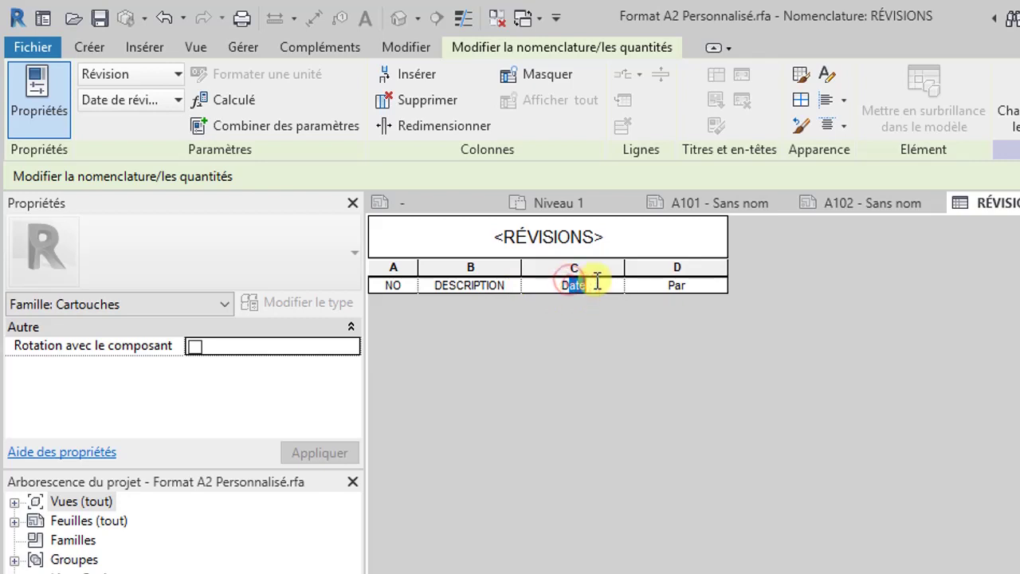
{"action": "type", "text": "DATE"}
{"action": "left_click", "coordinate": [673, 287]}
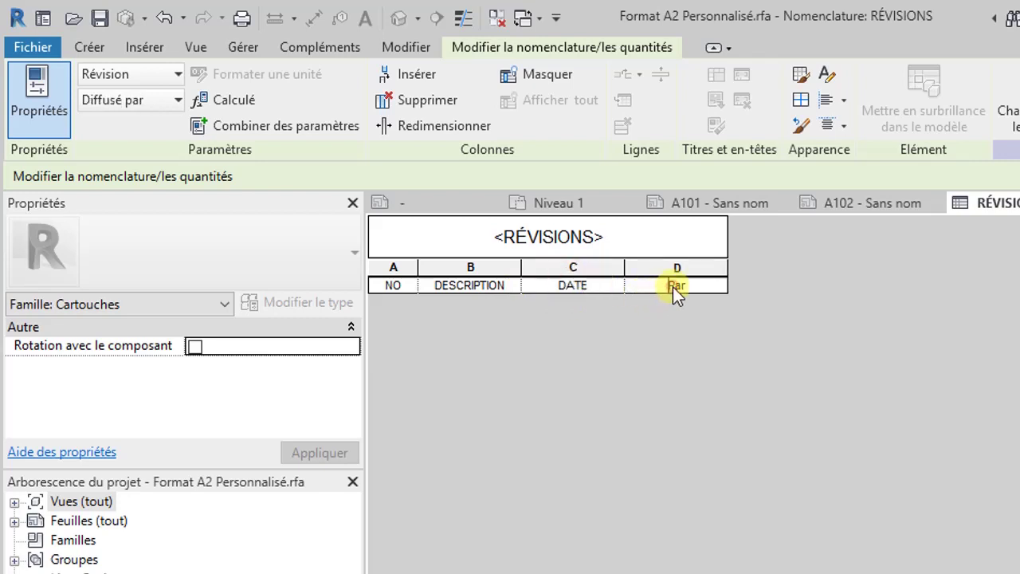
{"action": "double_click", "coordinate": [675, 285]}
{"action": "type", "text": "PAR"}
Step: Resize column B, the DESCRIPTION column, to a width of 75 mm
{"action": "left_click", "coordinate": [483, 267]}
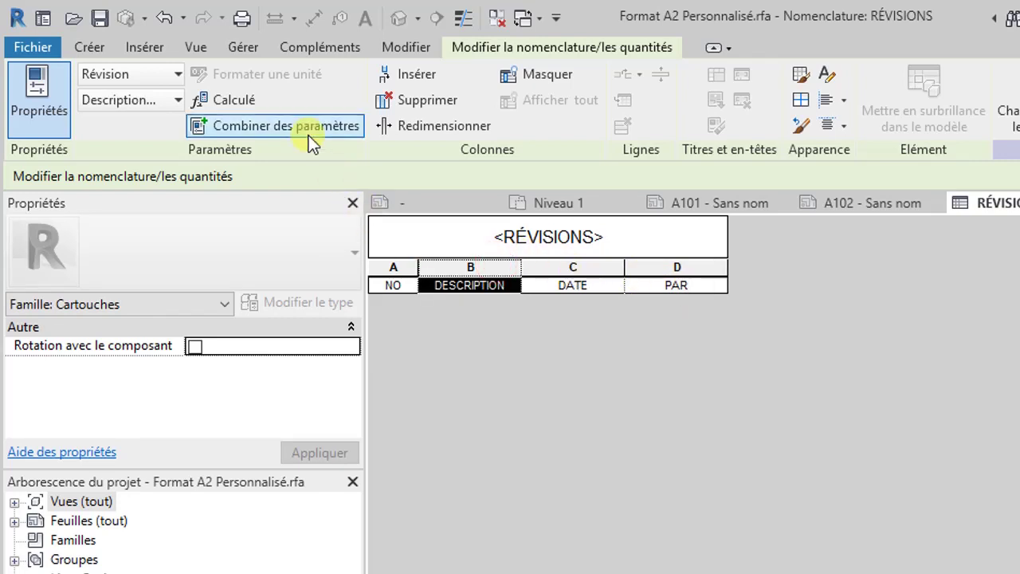
{"action": "left_click", "coordinate": [438, 124]}
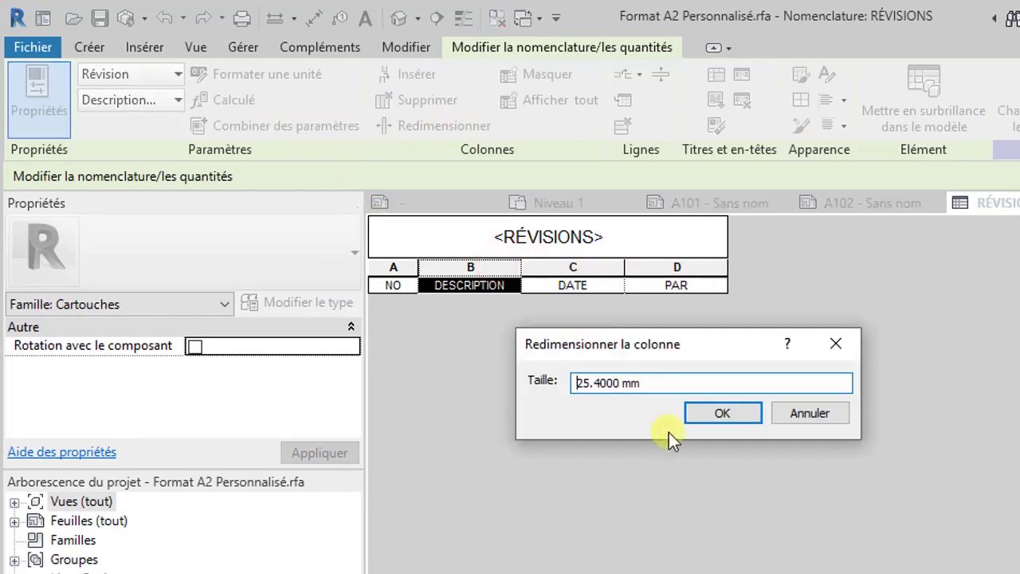
{"action": "left_click_drag", "start_coordinate": [660, 383], "coordinate": [523, 381]}
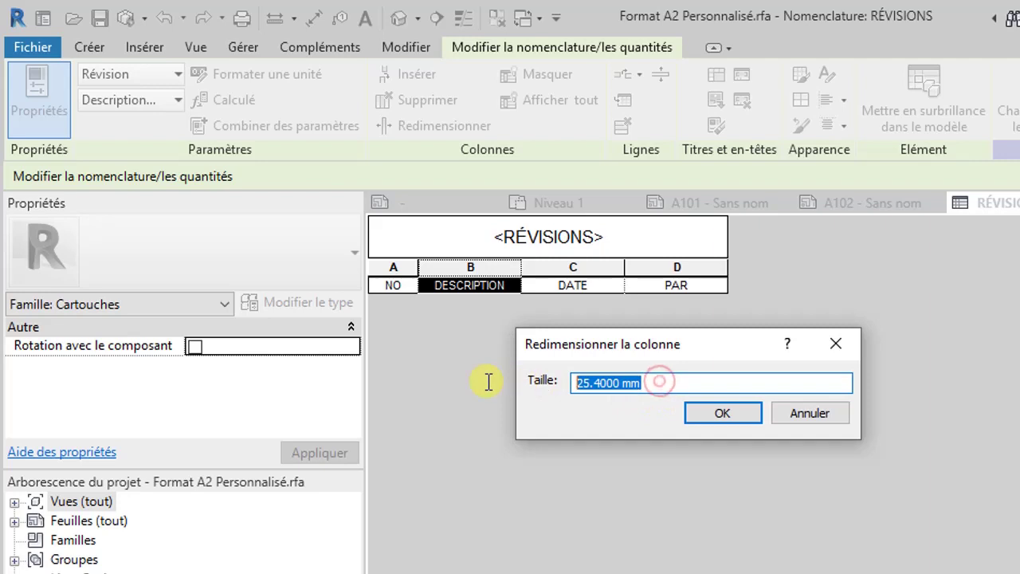
{"action": "type", "text": "75"}
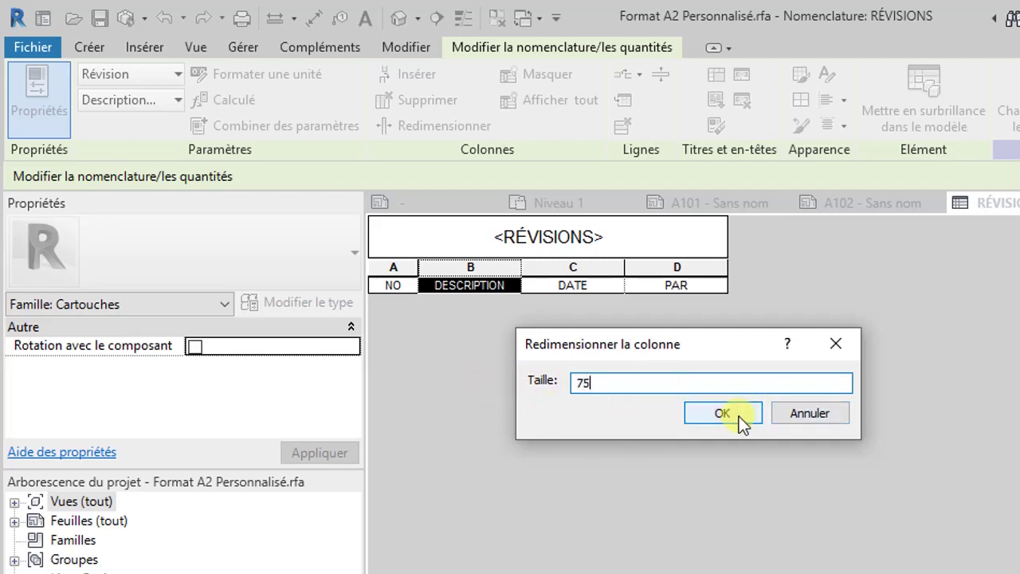
{"action": "left_click", "coordinate": [740, 415]}
Step: Resize column C, the DATE column, to a width of 20 mm
{"action": "left_click", "coordinate": [768, 268]}
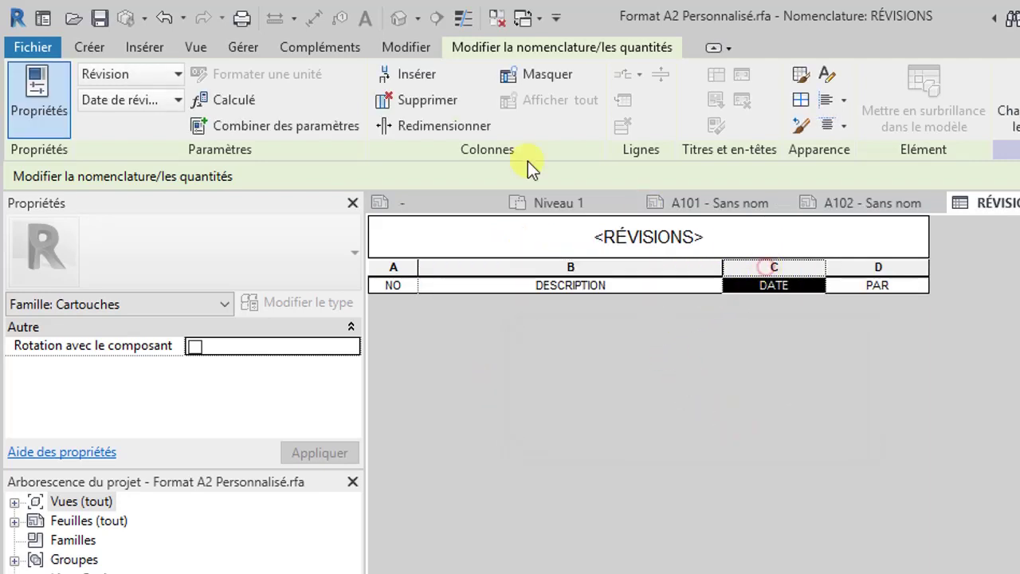
{"action": "left_click", "coordinate": [437, 121]}
{"action": "type", "text": "2025.4000"}
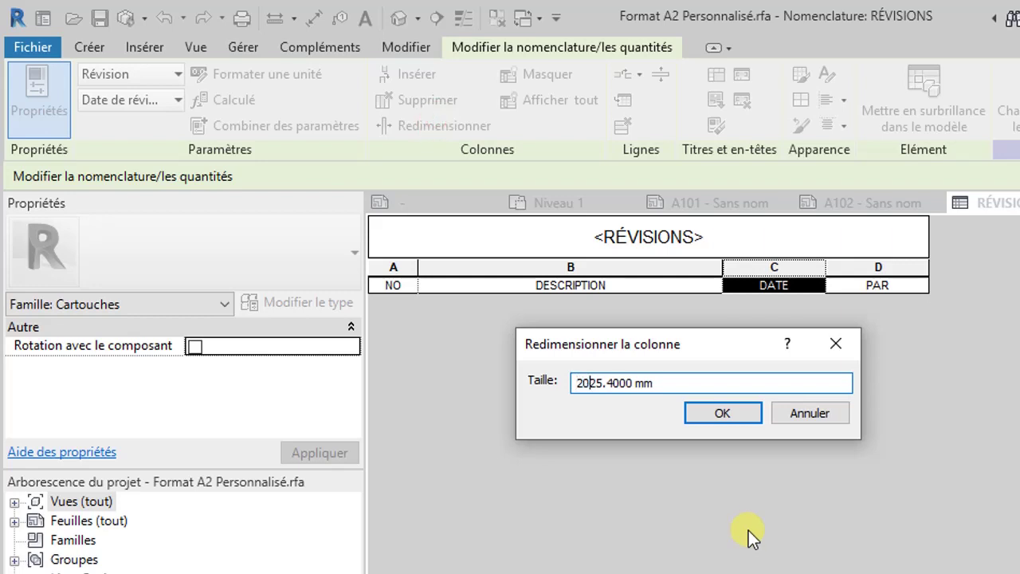
{"action": "key", "text": "Delete"}
{"action": "key", "text": "Delete"}
{"action": "key", "text": "Delete"}
{"action": "key", "text": "Delete"}
{"action": "key", "text": "Delete"}
{"action": "key", "text": "Delete"}
{"action": "key", "text": "Delete"}
{"action": "key", "text": "Delete"}
{"action": "key", "text": "Delete"}
{"action": "key", "text": "Delete"}
{"action": "key", "text": "Return"}
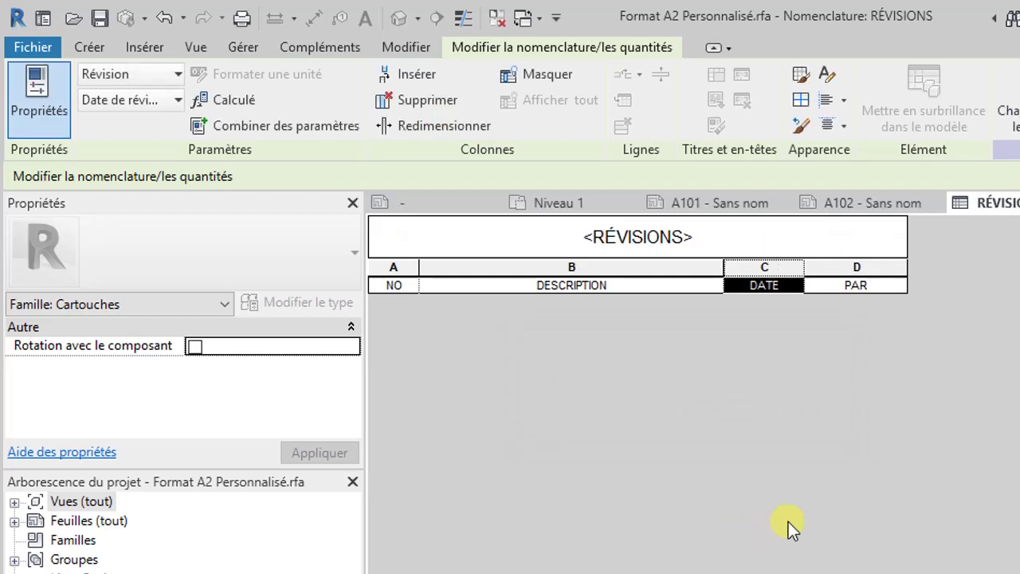
Step: Resize column D, the PAR column, to a width of 12.5 mm
{"action": "left_click", "coordinate": [875, 264]}
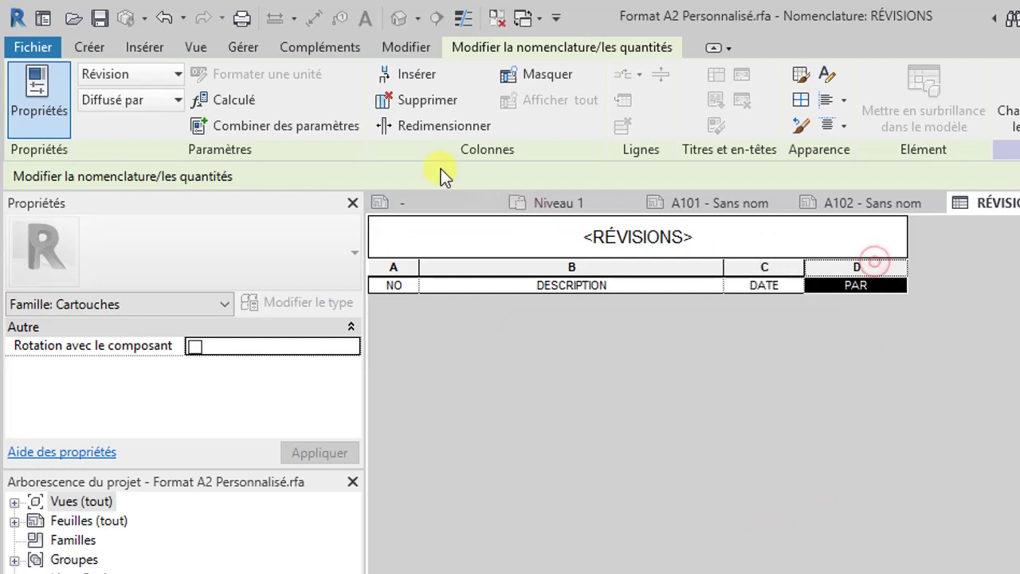
{"action": "left_click", "coordinate": [441, 125]}
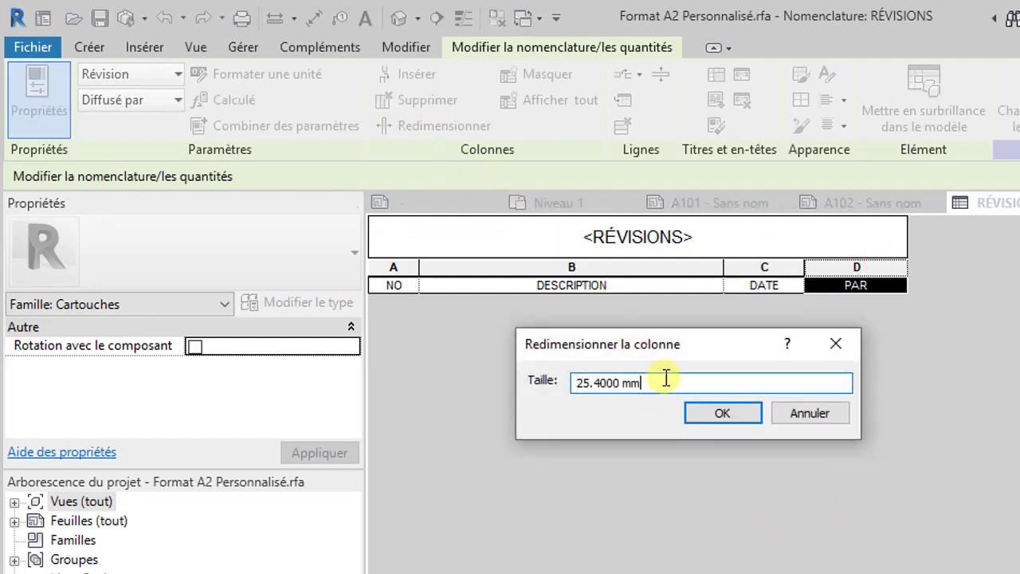
{"action": "left_click_drag", "start_coordinate": [666, 377], "coordinate": [474, 371]}
{"action": "type", "text": "12.5"}
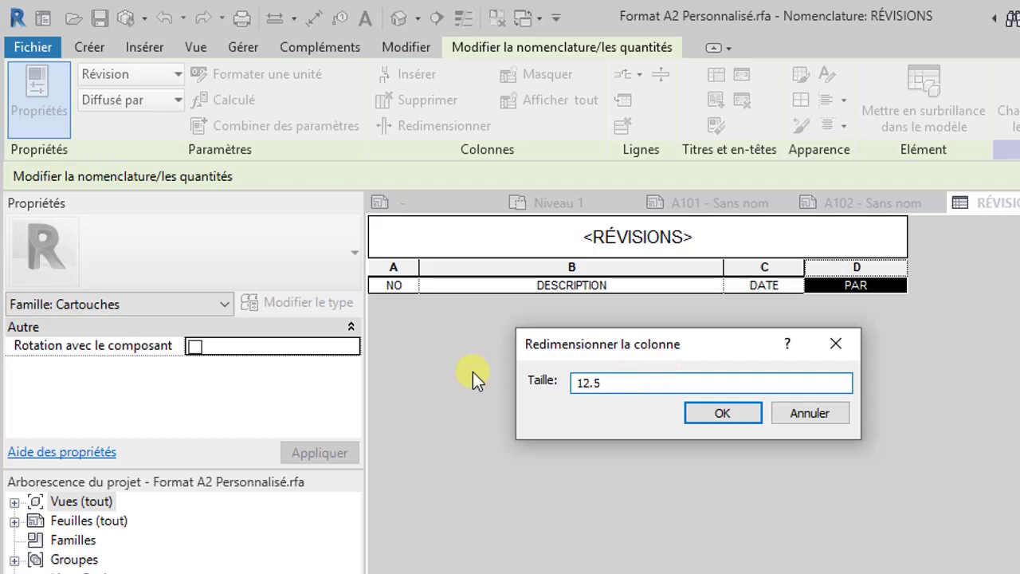
{"action": "left_click", "coordinate": [703, 409]}
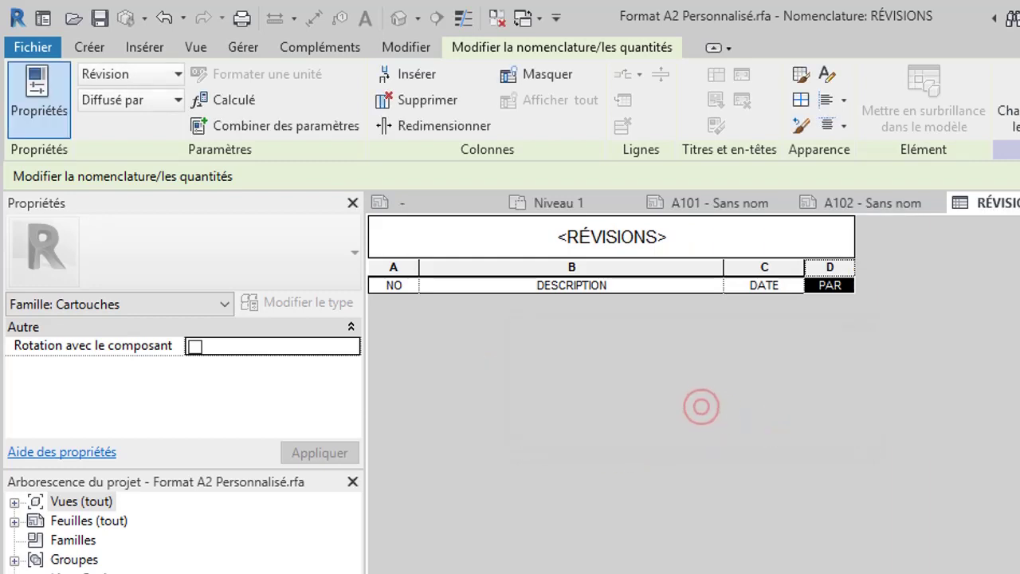
{"action": "left_click", "coordinate": [681, 328]}
Step: Reorder the open views so RÉVISIONS directly follows the title block's sheet view, and switch to that sheet view
{"action": "left_click", "coordinate": [904, 204]}
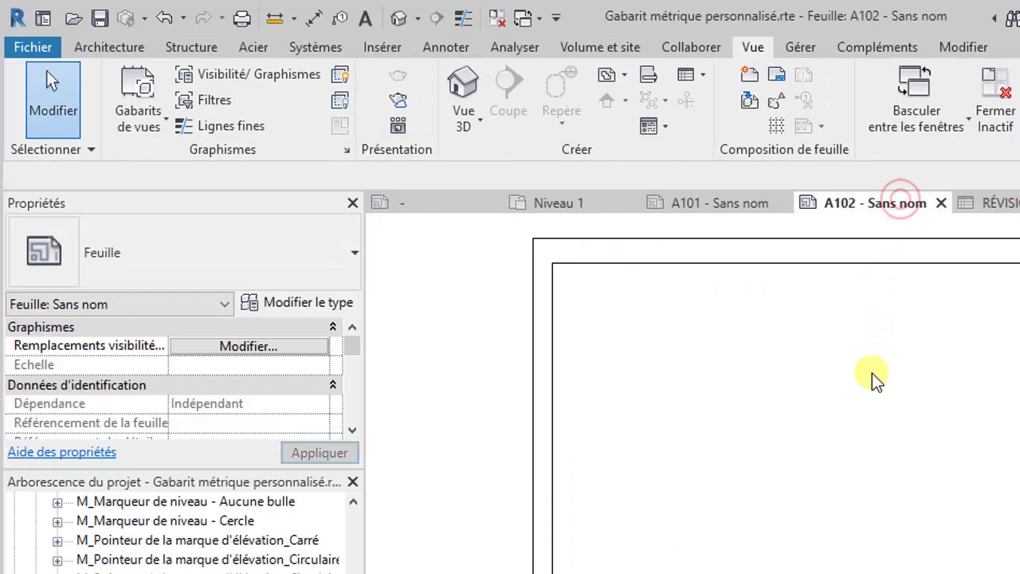
{"action": "left_click", "coordinate": [1005, 205]}
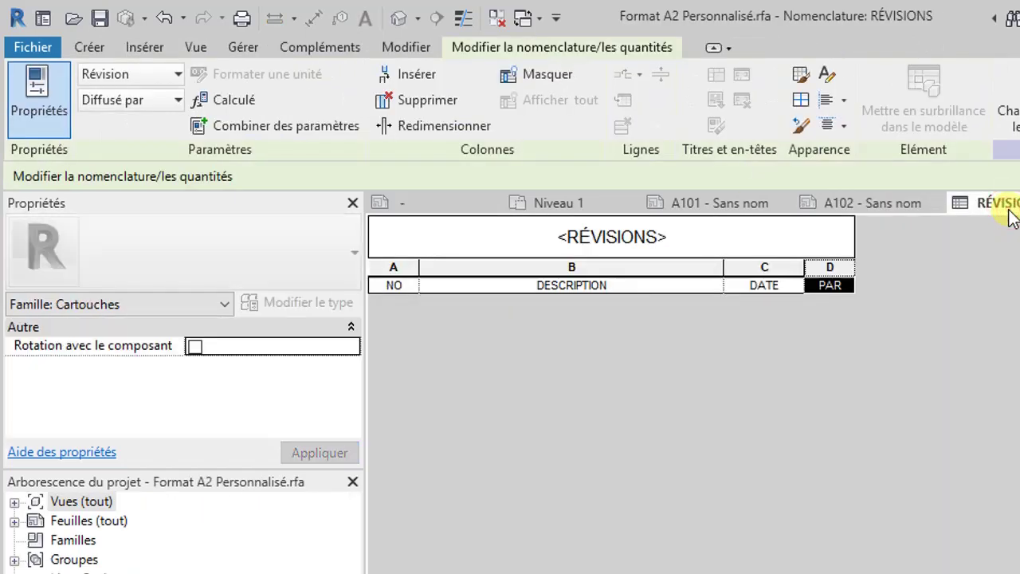
{"action": "left_click_drag", "start_coordinate": [1010, 217], "coordinate": [471, 216]}
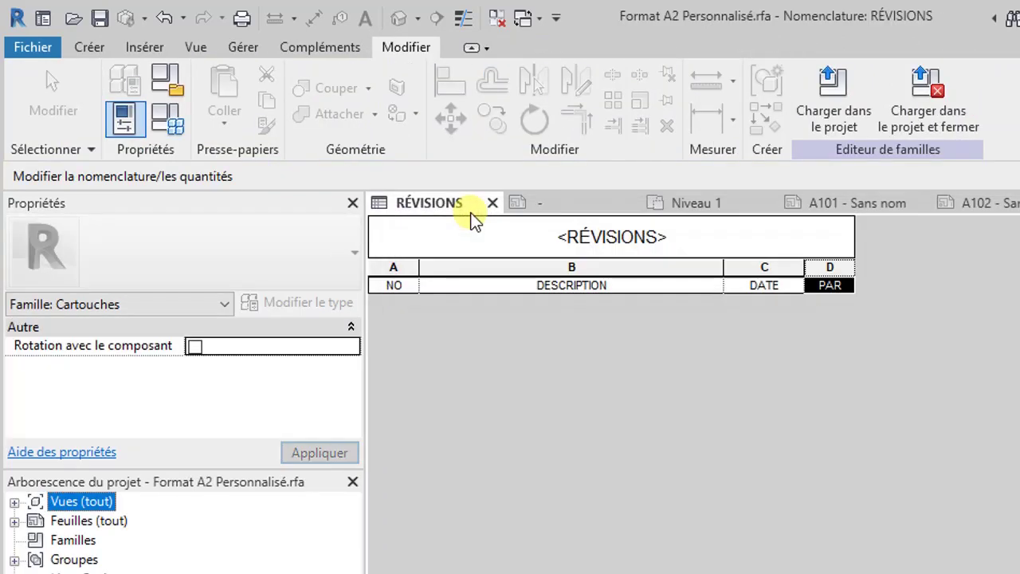
{"action": "left_click", "coordinate": [560, 203]}
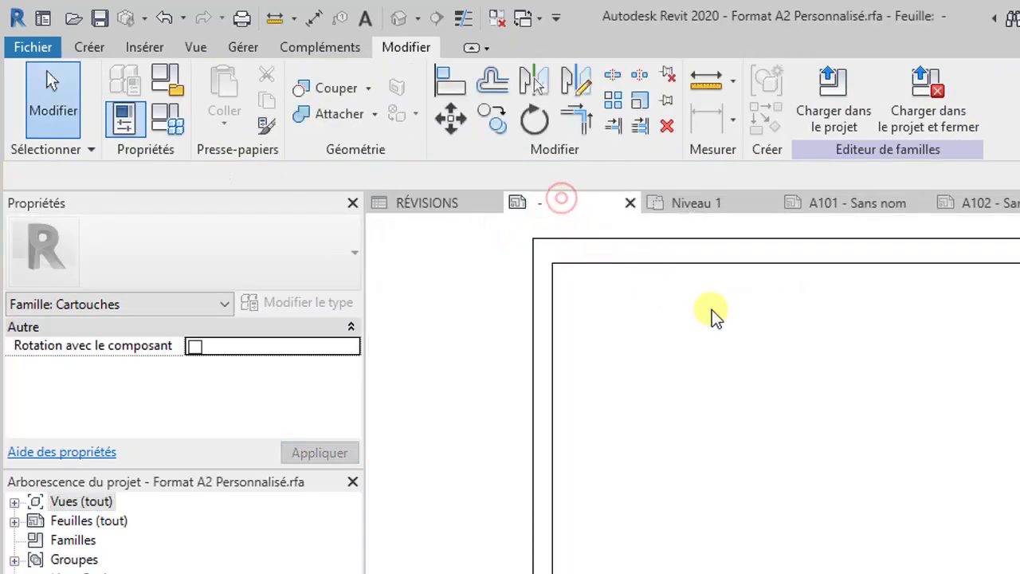
{"action": "left_click_drag", "start_coordinate": [460, 201], "coordinate": [511, 204]}
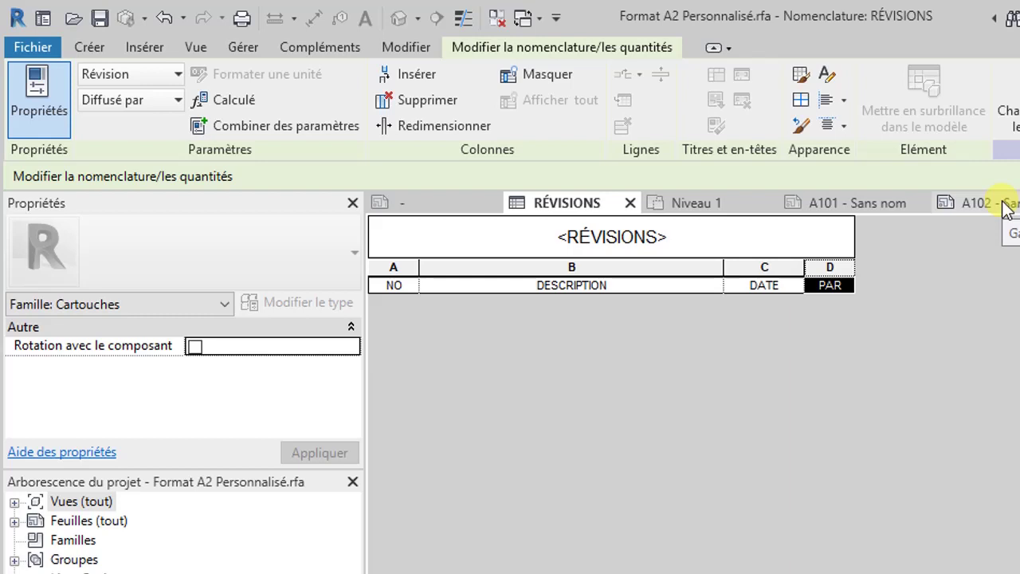
{"action": "left_click", "coordinate": [421, 205]}
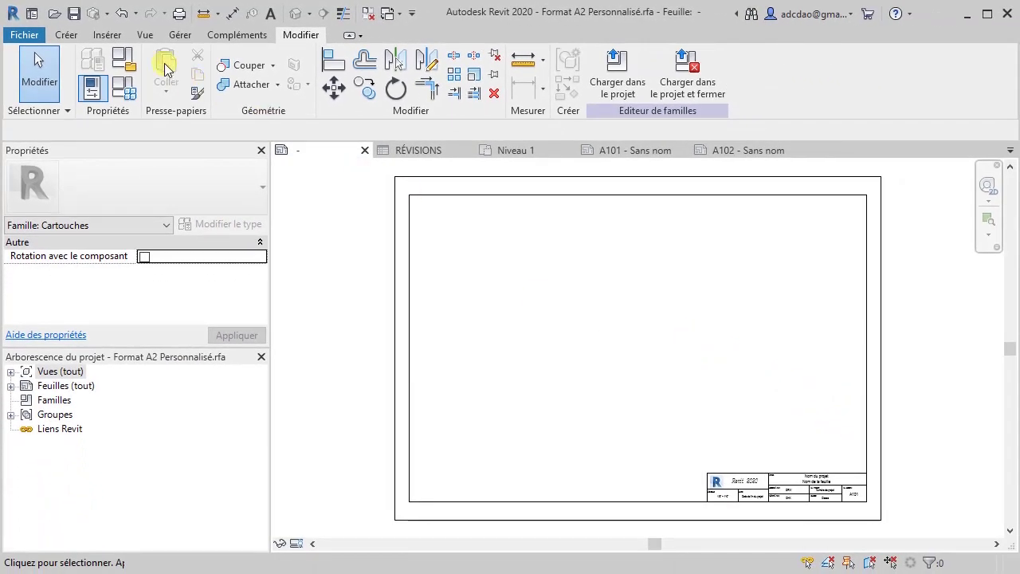
Step: Place the RÉVISIONS schedule on the title block sheet, just left of the existing title block and above the inner border
{"action": "left_click", "coordinate": [145, 35]}
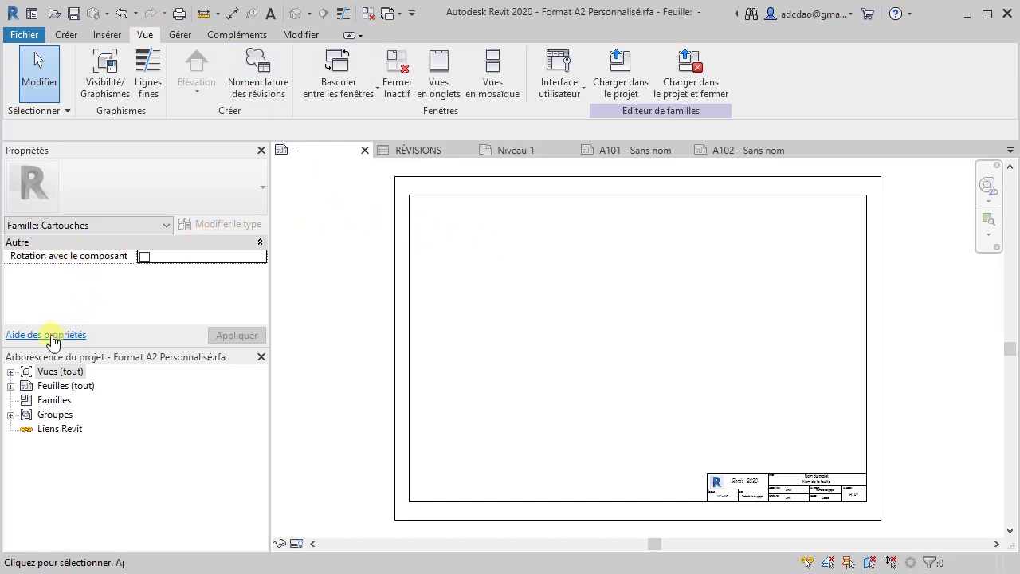
{"action": "left_click", "coordinate": [11, 386]}
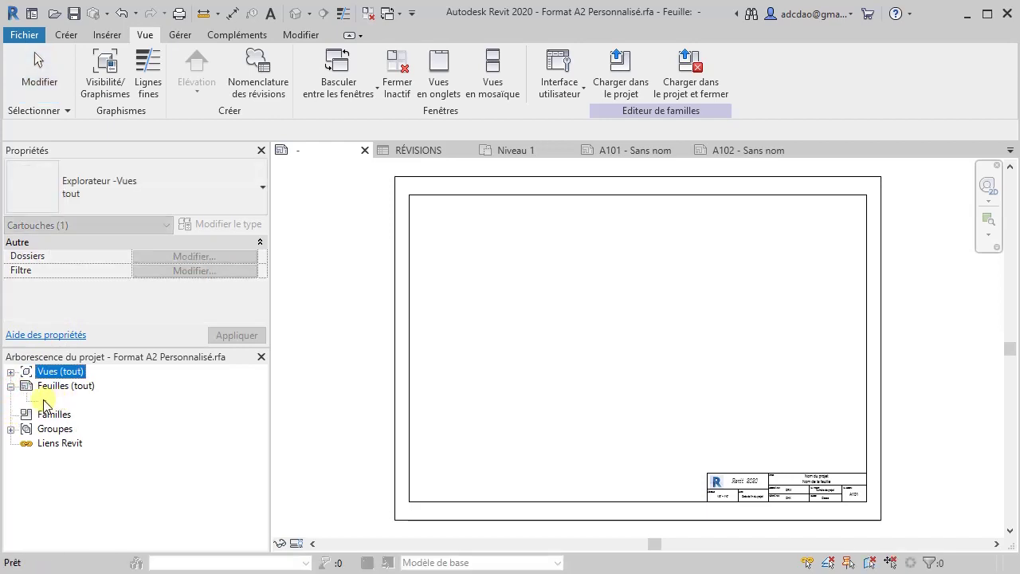
{"action": "left_click", "coordinate": [10, 371]}
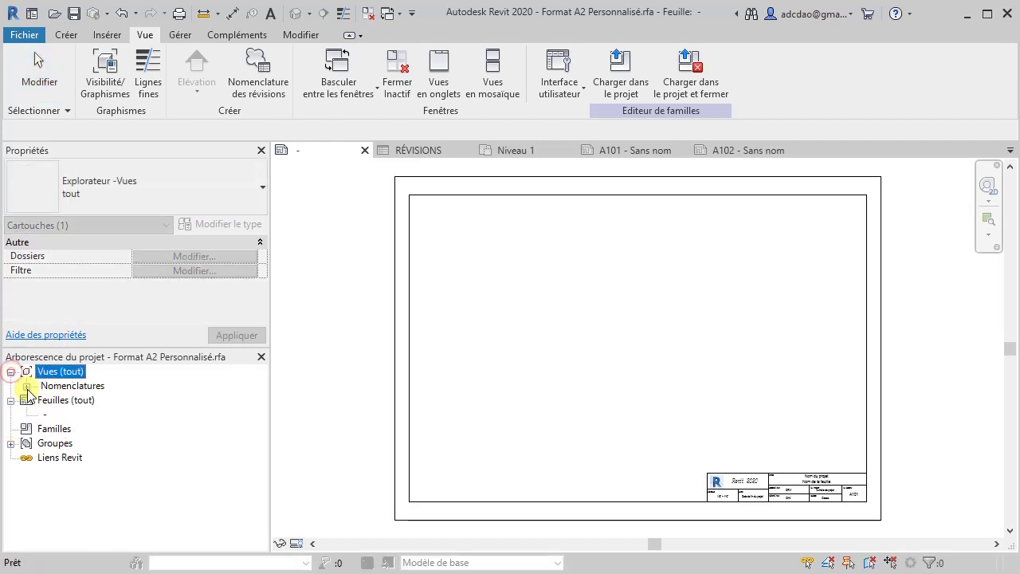
{"action": "left_click", "coordinate": [27, 387]}
{"action": "left_click", "coordinate": [79, 401]}
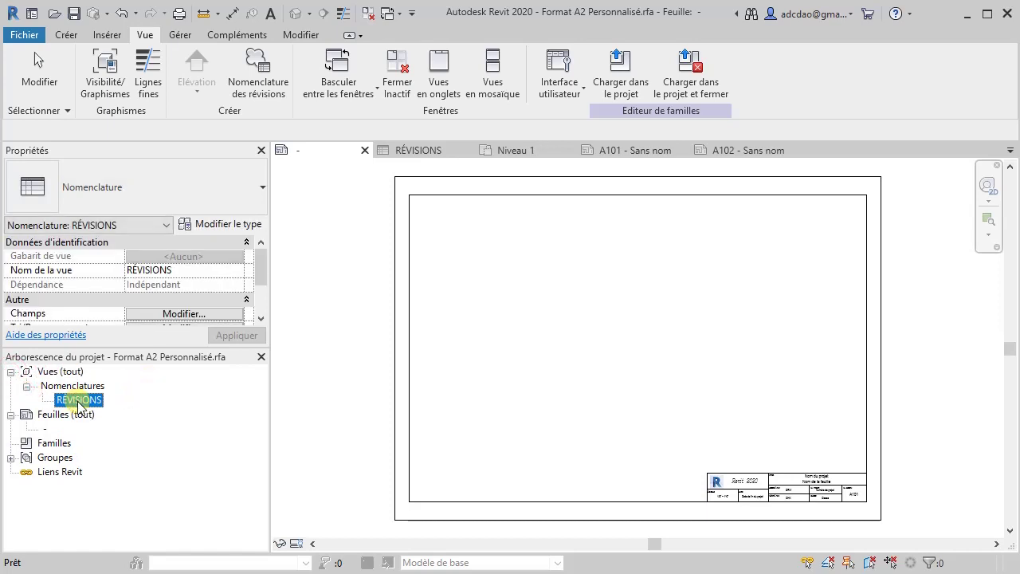
{"action": "left_click_drag", "start_coordinate": [78, 401], "coordinate": [583, 467]}
{"action": "left_click", "coordinate": [654, 476]}
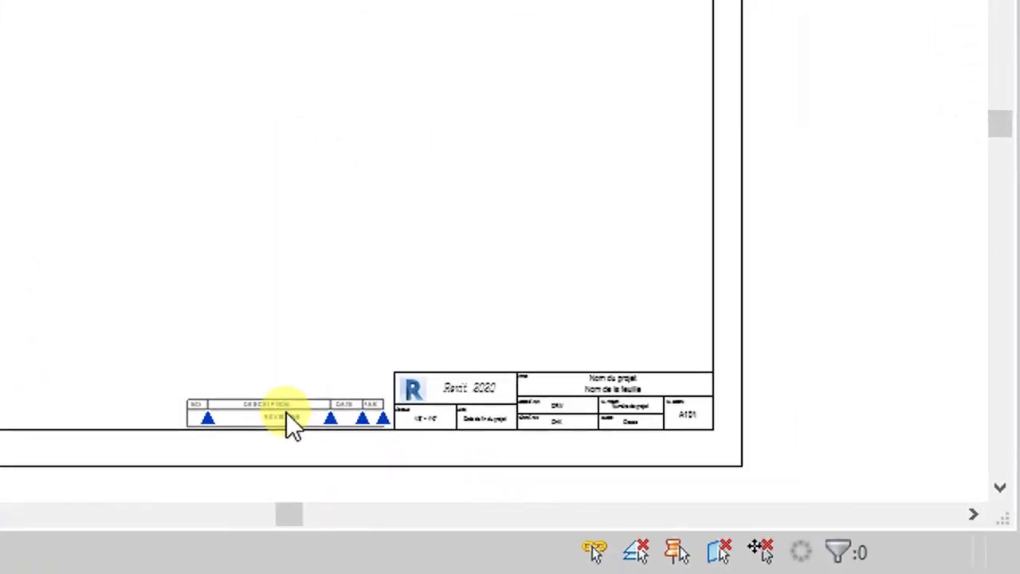
{"action": "left_click_drag", "start_coordinate": [286, 412], "coordinate": [292, 402]}
Step: Align the right edge of the revision schedule with the left edge of the title block
{"action": "scroll", "coordinate": [303, 301], "scroll_direction": "up", "scroll_amount": 3}
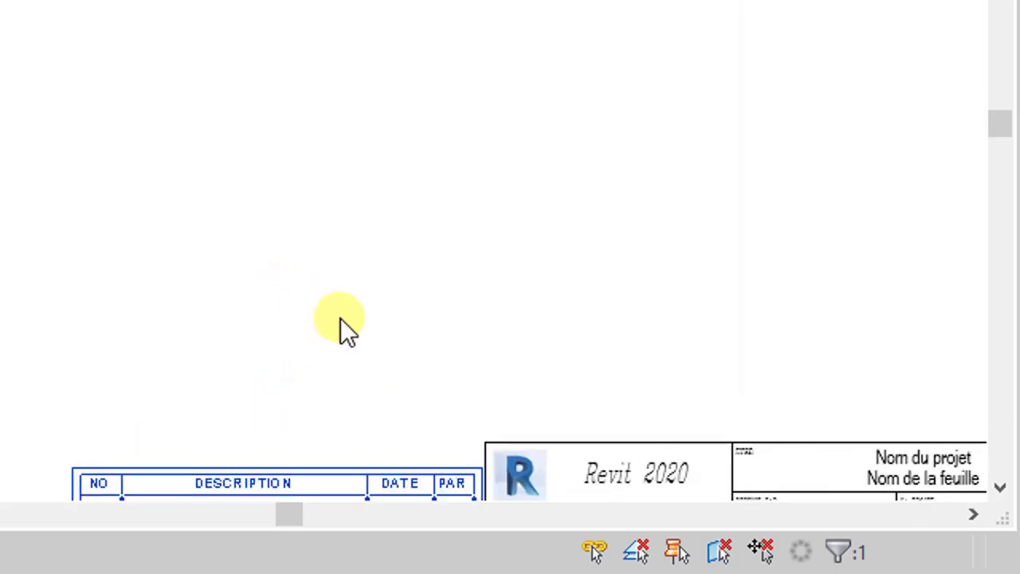
{"action": "middle_click_drag", "start_coordinate": [340, 318], "coordinate": [44, 0]}
{"action": "scroll", "coordinate": [132, 86], "scroll_direction": "up", "scroll_amount": 2}
{"action": "scroll", "coordinate": [132, 88], "scroll_direction": "up", "scroll_amount": 3}
{"action": "middle_click_drag", "start_coordinate": [132, 88], "coordinate": [217, 204]}
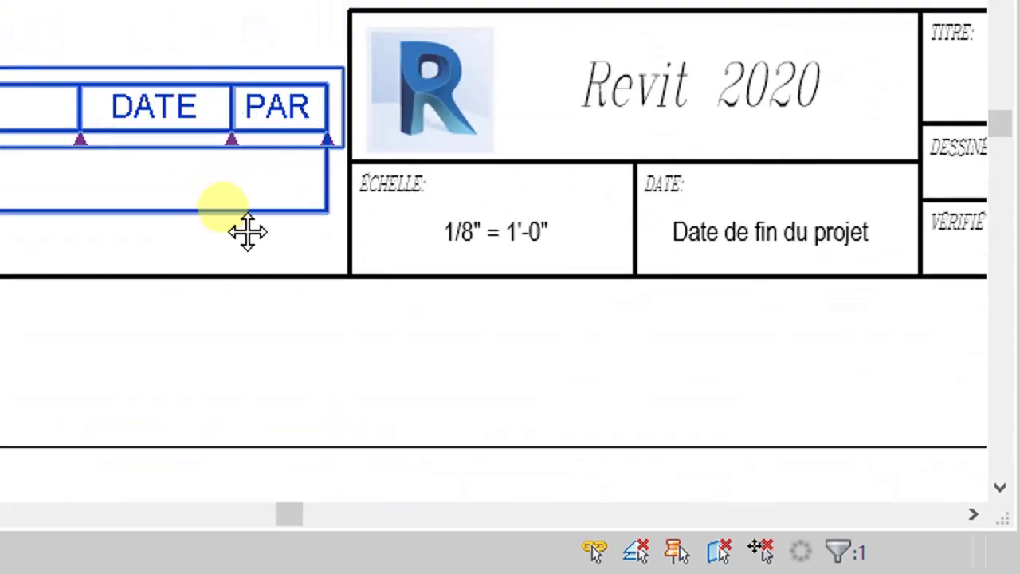
{"action": "key", "text": "a"}
{"action": "key", "text": "l"}
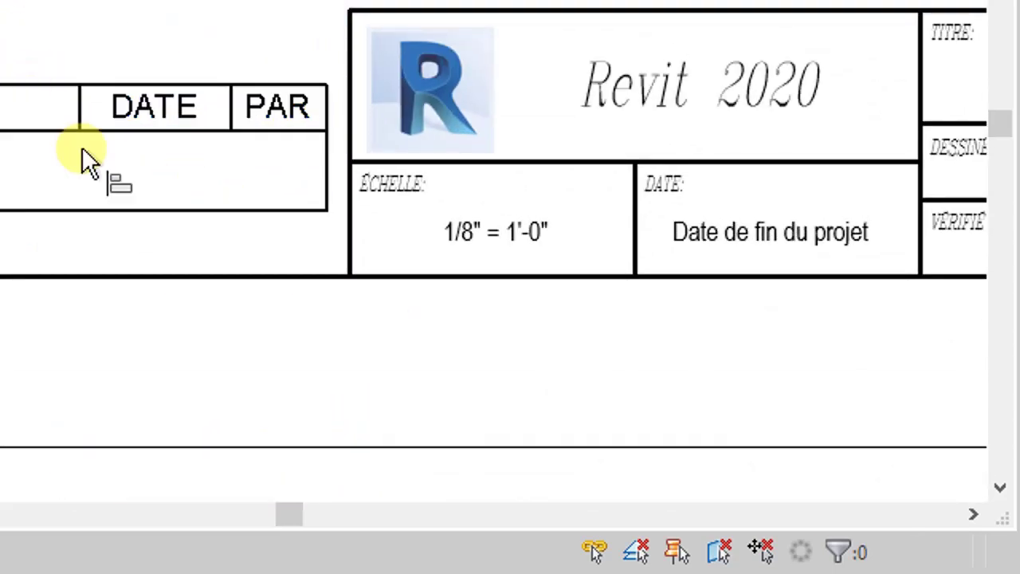
{"action": "left_click", "coordinate": [346, 252]}
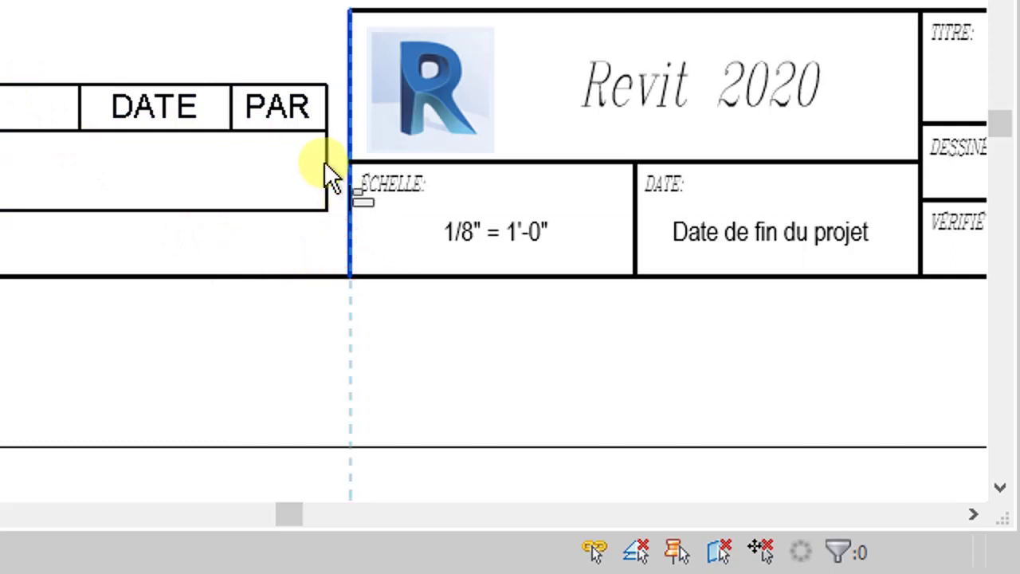
{"action": "left_click", "coordinate": [328, 83]}
Step: Align the bottom edge of the revision schedule with the inner border line below the title block, and end the Align command
{"action": "left_click", "coordinate": [208, 275]}
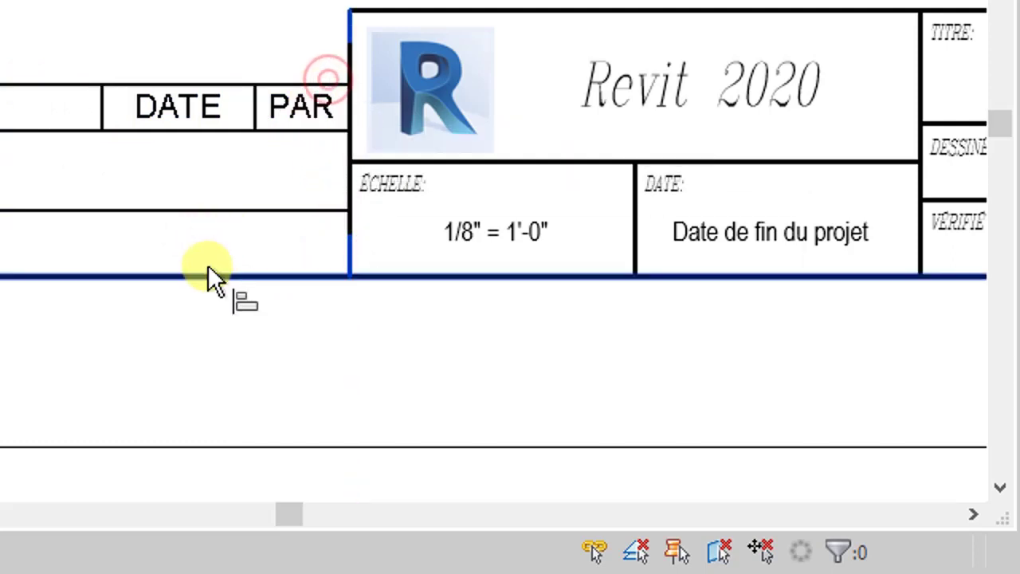
{"action": "left_click", "coordinate": [320, 278]}
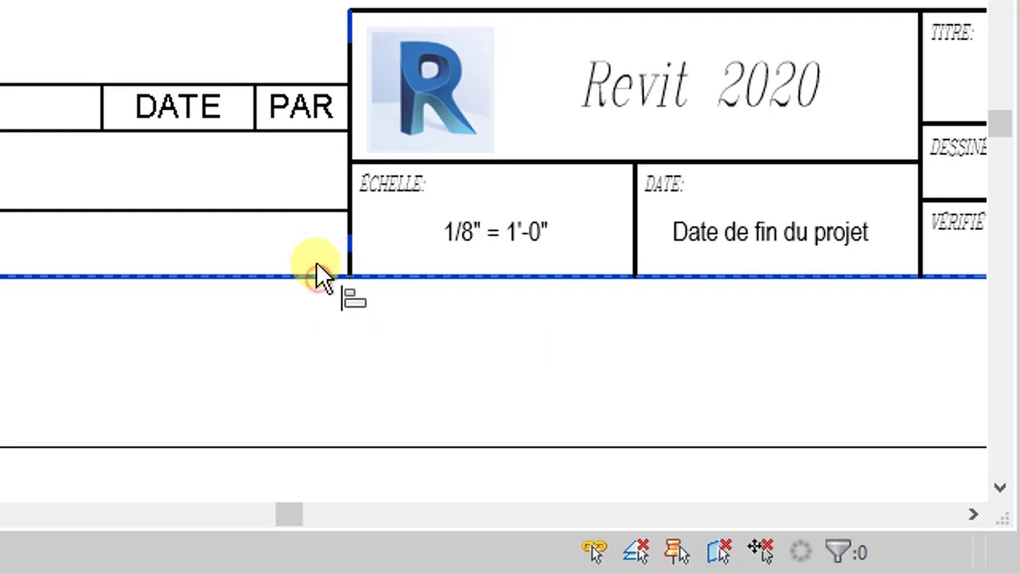
{"action": "left_click", "coordinate": [315, 212]}
{"action": "scroll", "coordinate": [58, 89], "scroll_direction": "down", "scroll_amount": 2}
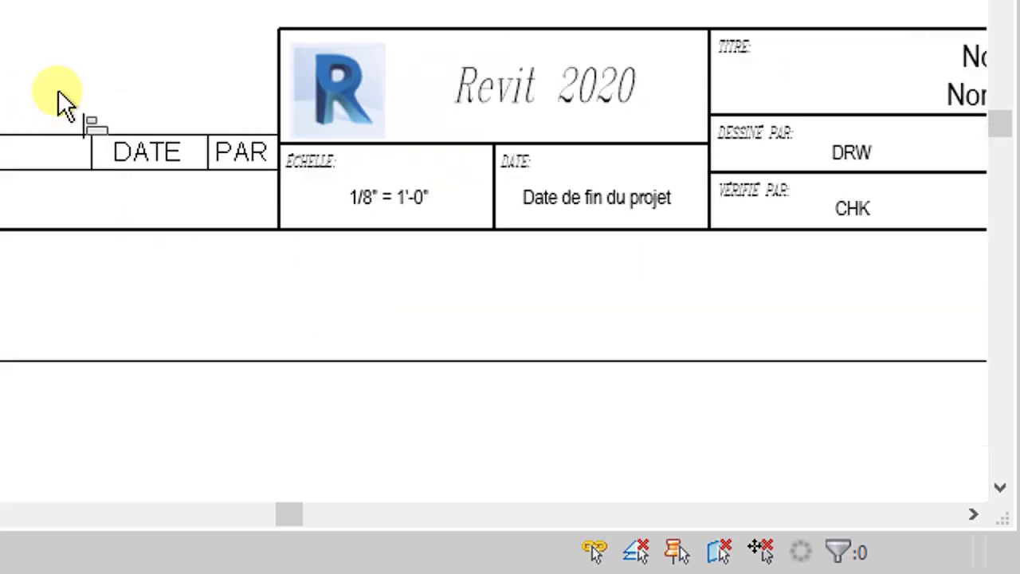
{"action": "middle_click_drag", "start_coordinate": [58, 89], "coordinate": [237, 120]}
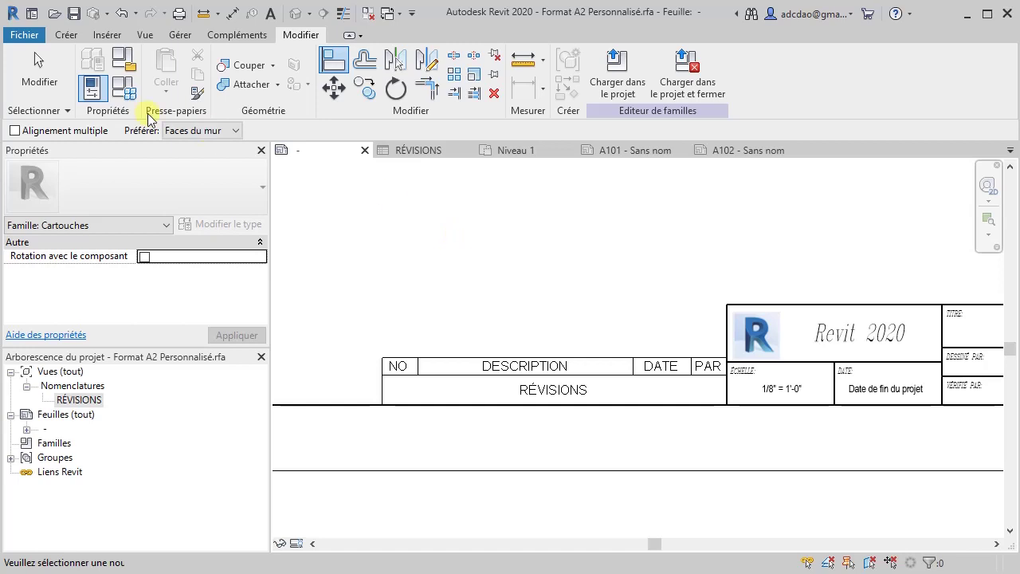
{"action": "left_click", "coordinate": [39, 75]}
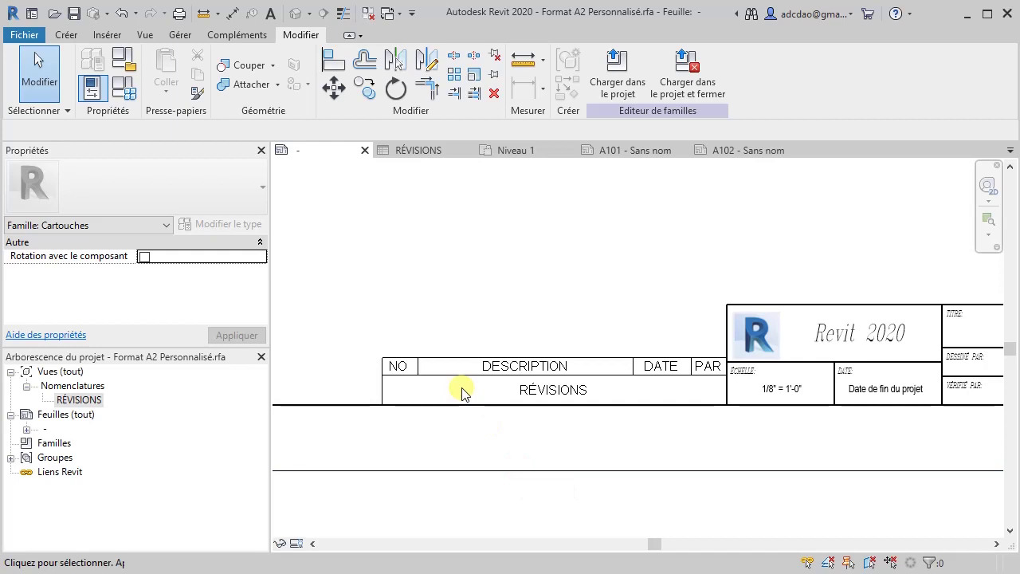
Step: Start the Text tool and duplicate the RomanC 6mm text type under the name RomanC 4mm
{"action": "left_click", "coordinate": [67, 36]}
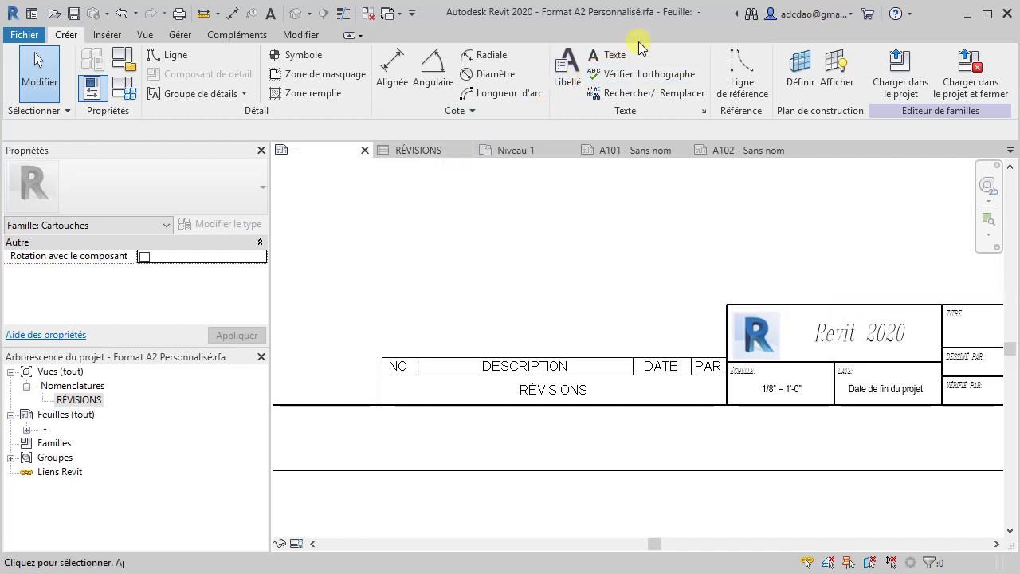
{"action": "left_click", "coordinate": [618, 58]}
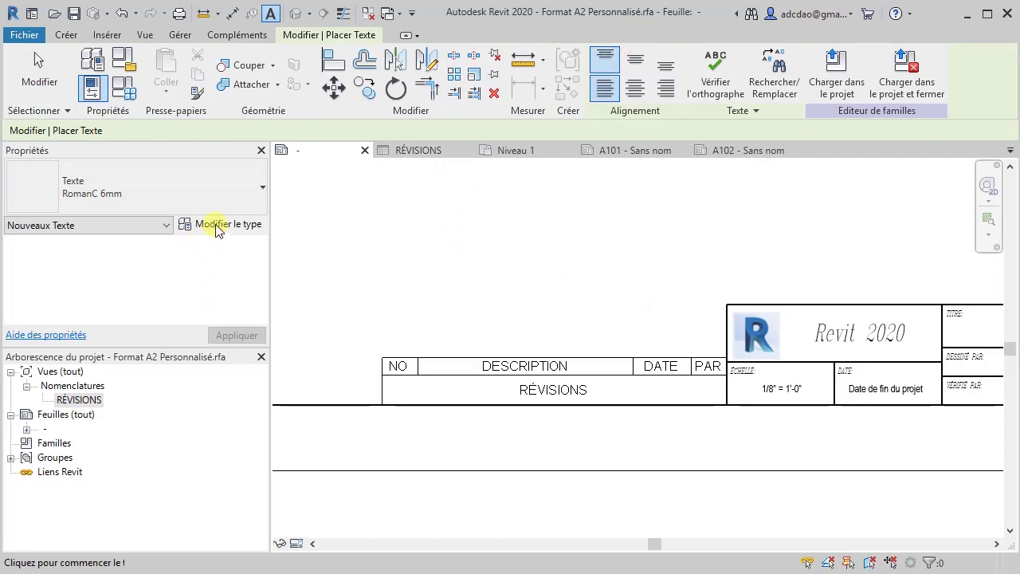
{"action": "left_click", "coordinate": [221, 230]}
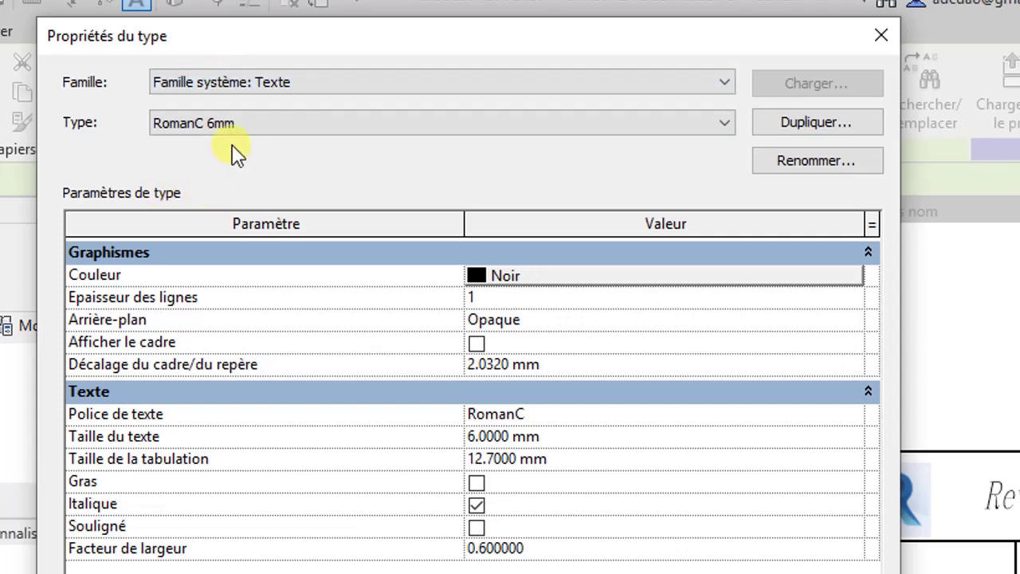
{"action": "left_click", "coordinate": [797, 124]}
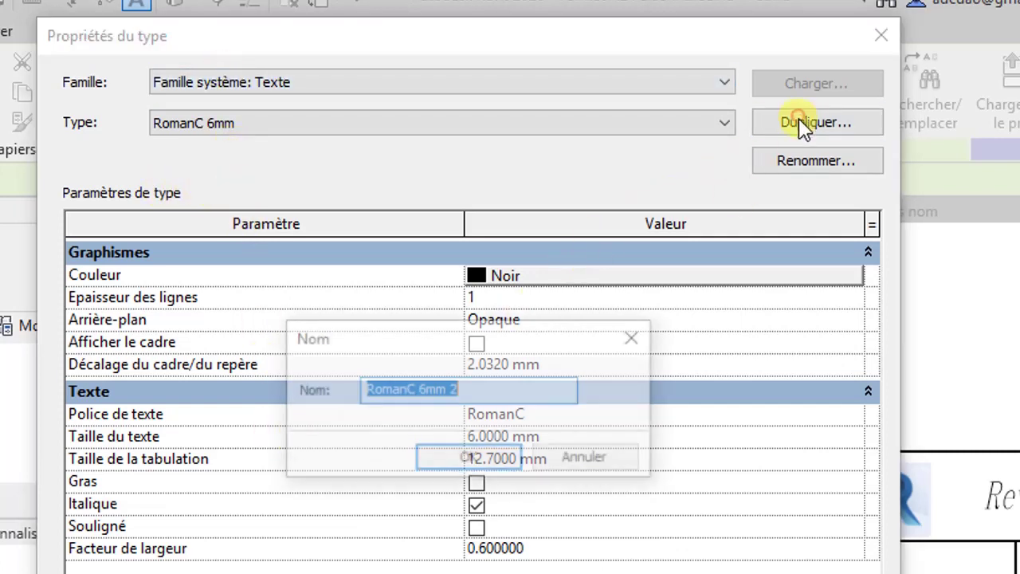
{"action": "left_click", "coordinate": [418, 396]}
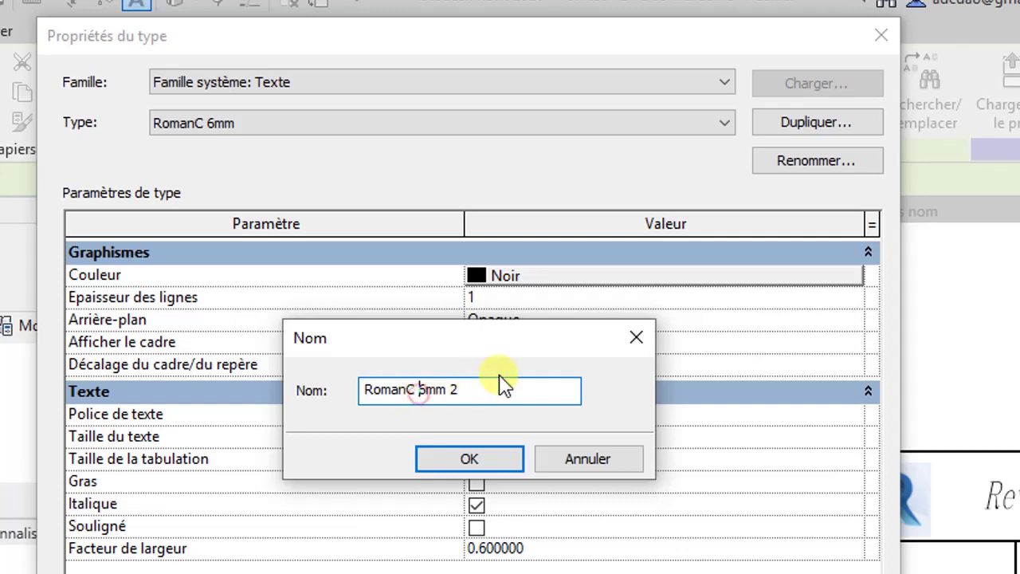
{"action": "key", "text": "Delete"}
{"action": "left_click", "coordinate": [472, 464]}
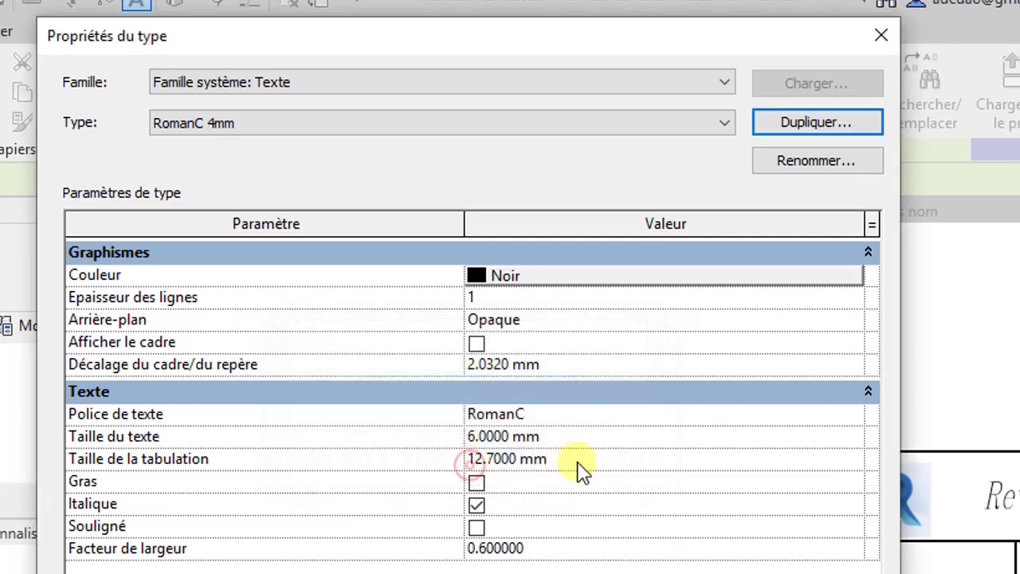
Step: Set the text size of the RomanC 4mm type to 4 mm
{"action": "left_click", "coordinate": [488, 436]}
{"action": "left_click_drag", "start_coordinate": [542, 435], "coordinate": [469, 417]}
{"action": "key", "text": "Delete"}
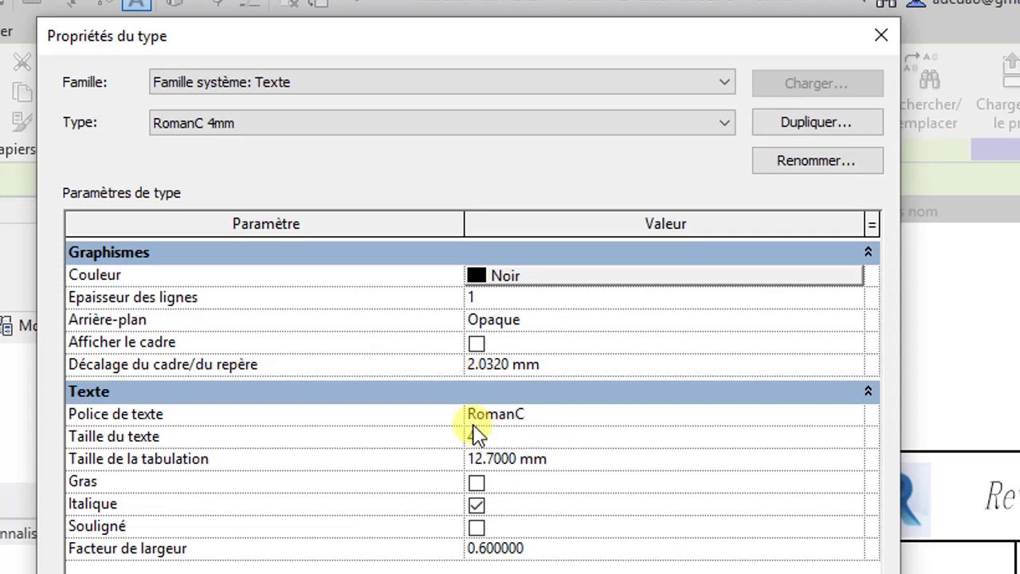
{"action": "type", "text": "4"}
{"action": "key", "text": "Return"}
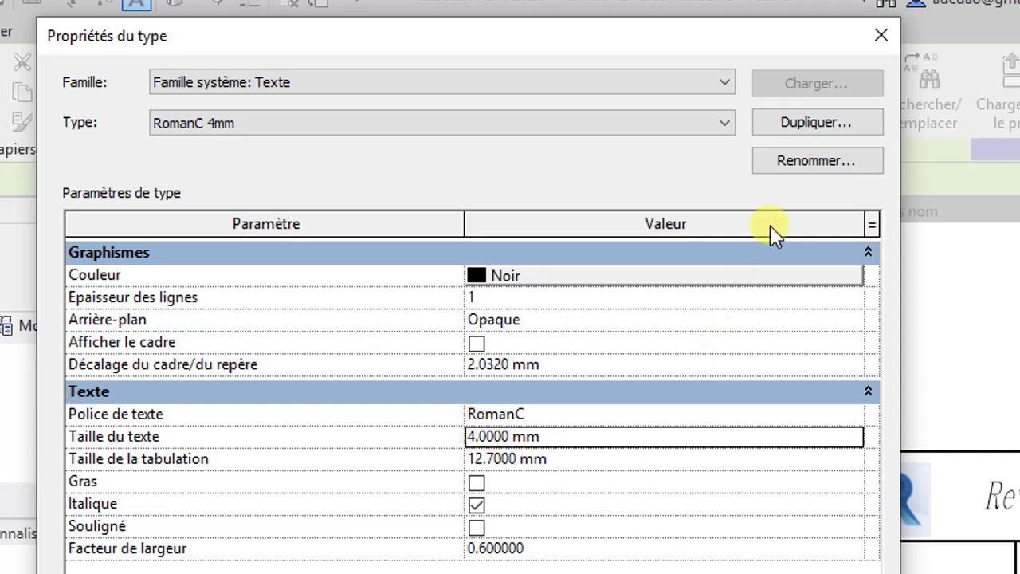
Step: Duplicate the RomanC 4mm type as RomanC 2.5mm, set its text size to 2.5 mm, and accept the type properties
{"action": "left_click", "coordinate": [807, 123]}
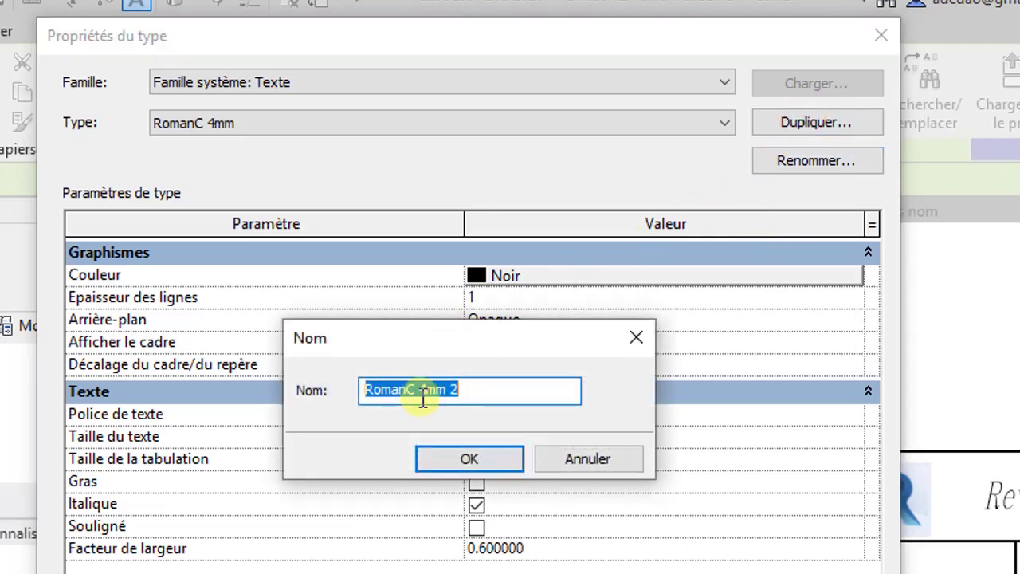
{"action": "left_click", "coordinate": [420, 391]}
{"action": "key", "text": "BackSpace"}
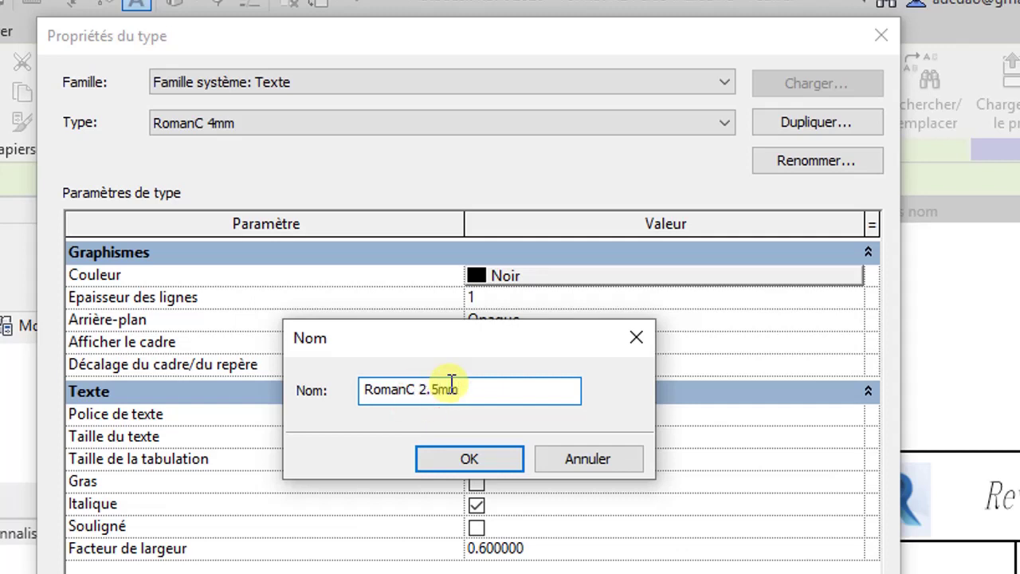
{"action": "left_click", "coordinate": [464, 460]}
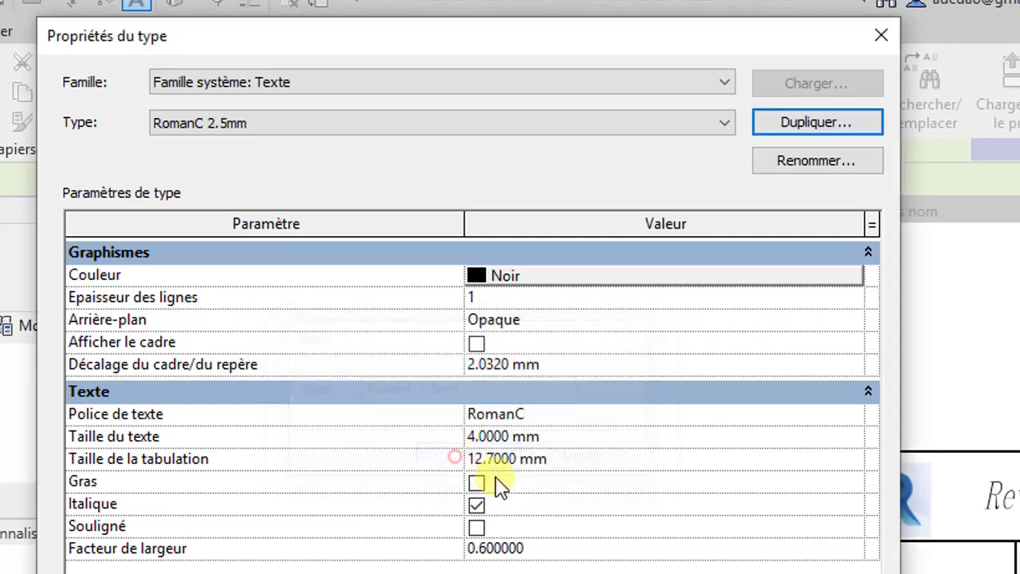
{"action": "left_click", "coordinate": [547, 437]}
{"action": "type", "text": "2.5"}
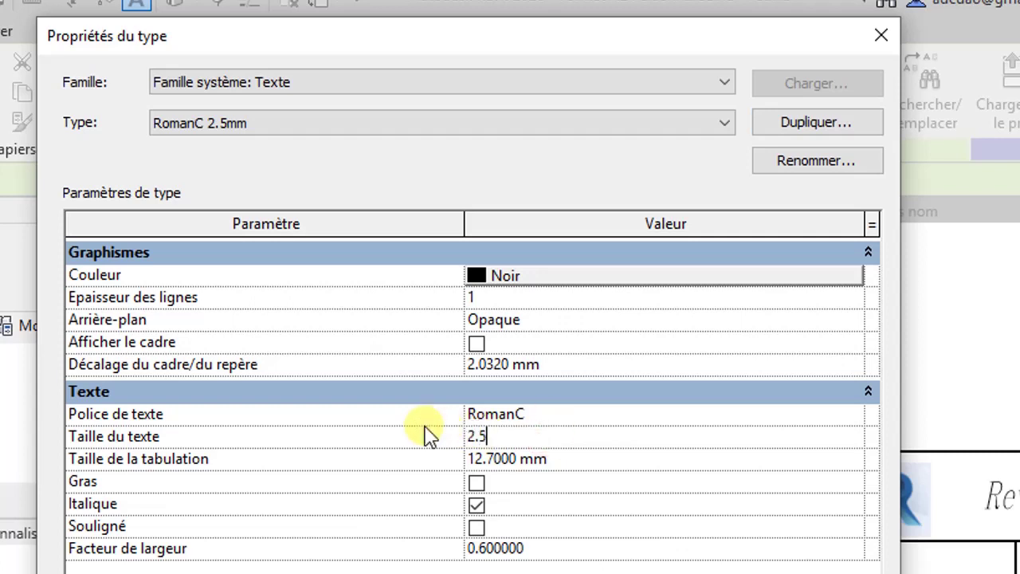
{"action": "key", "text": "Return"}
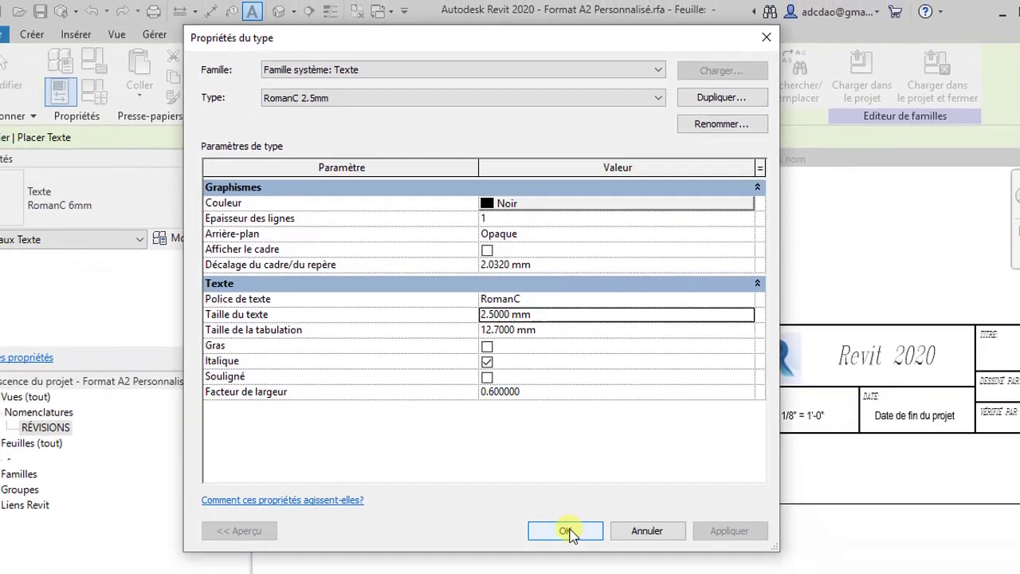
{"action": "left_click", "coordinate": [569, 528]}
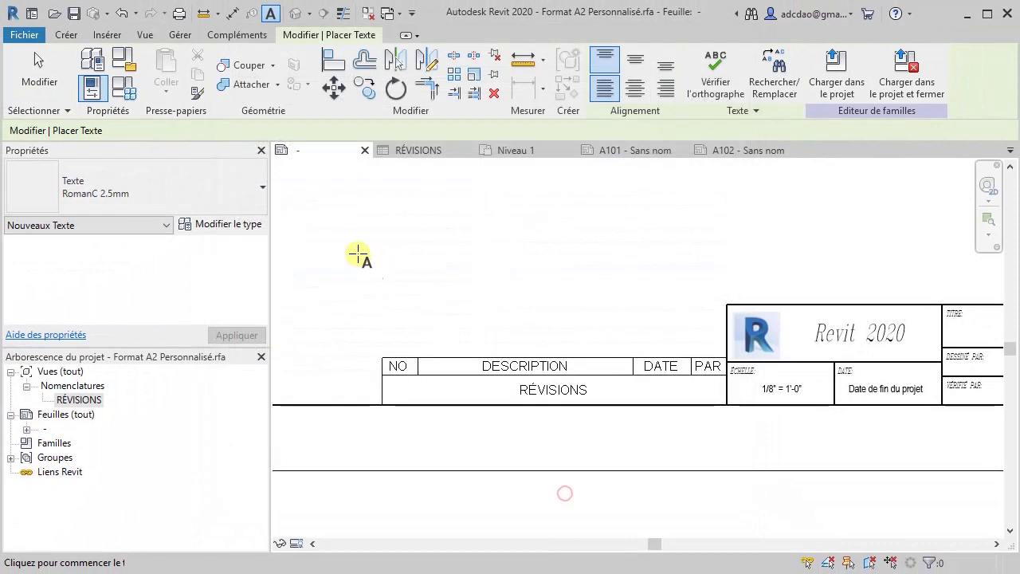
Step: Duplicate the RomanC 2.5mm text type under the name Arial Narrow 2.5mm
{"action": "left_click", "coordinate": [264, 193]}
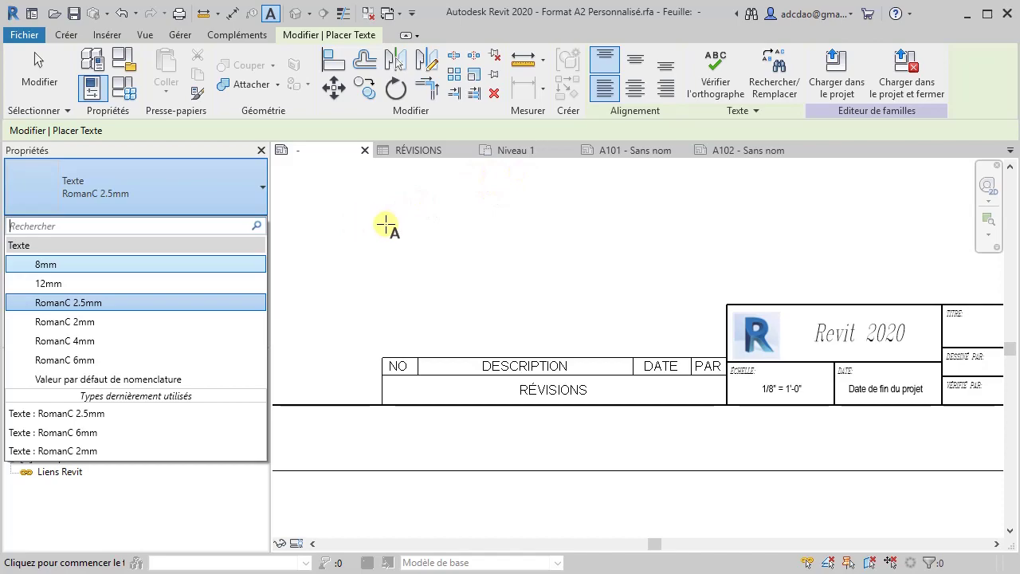
{"action": "left_click", "coordinate": [257, 189]}
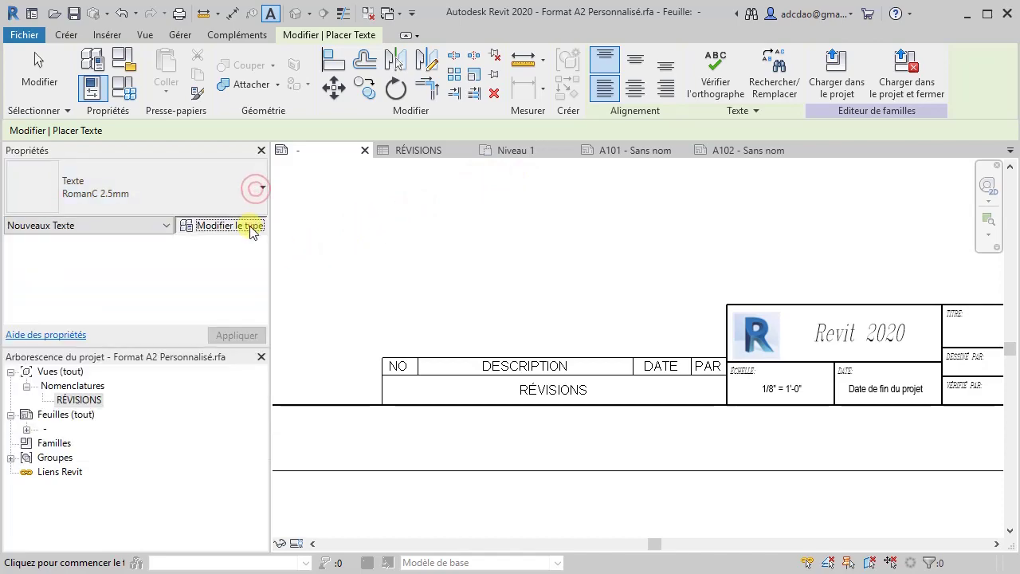
{"action": "left_click", "coordinate": [231, 226]}
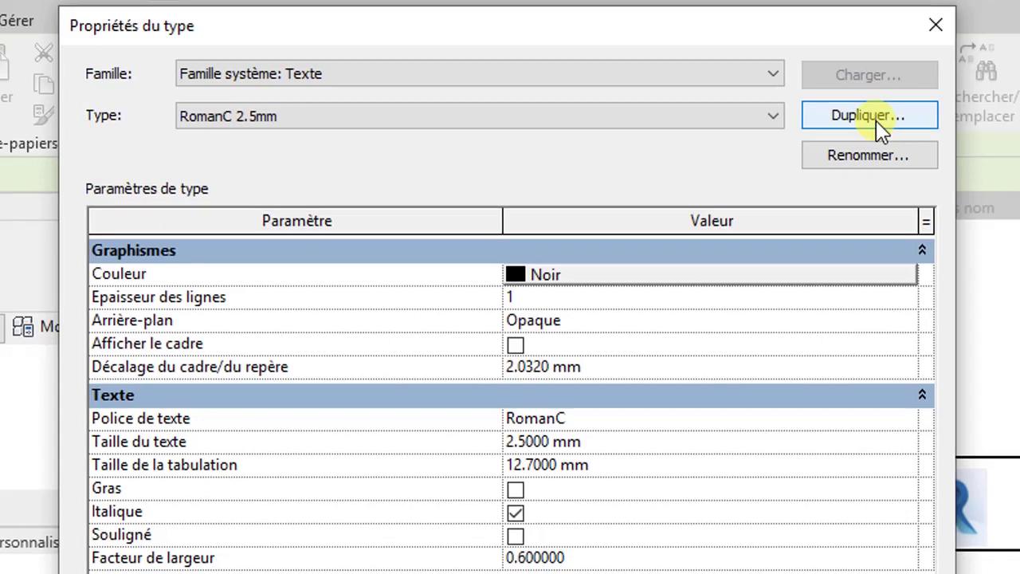
{"action": "left_click", "coordinate": [868, 116]}
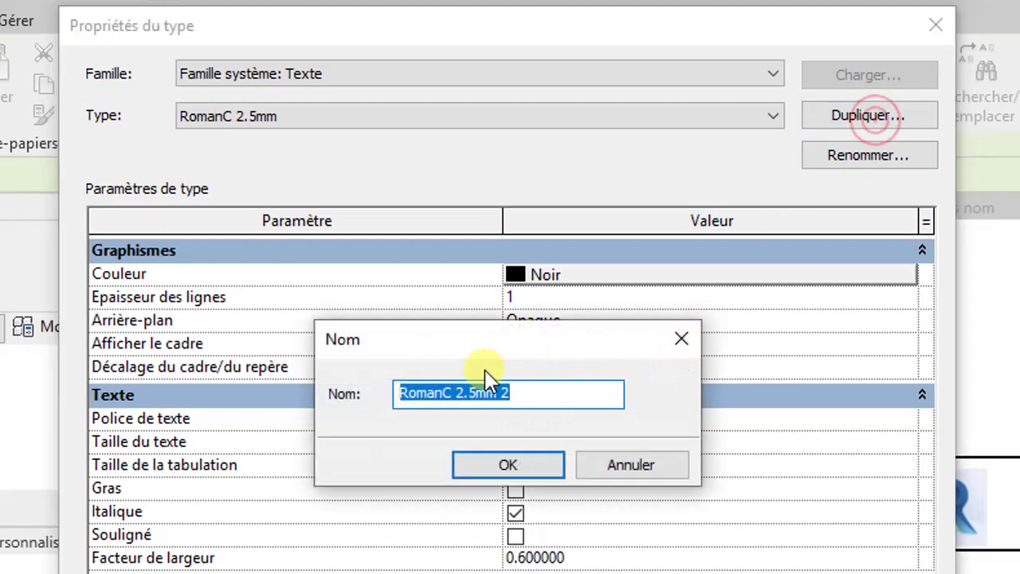
{"action": "left_click_drag", "start_coordinate": [453, 392], "coordinate": [348, 382]}
{"action": "type", "text": "Arial "}
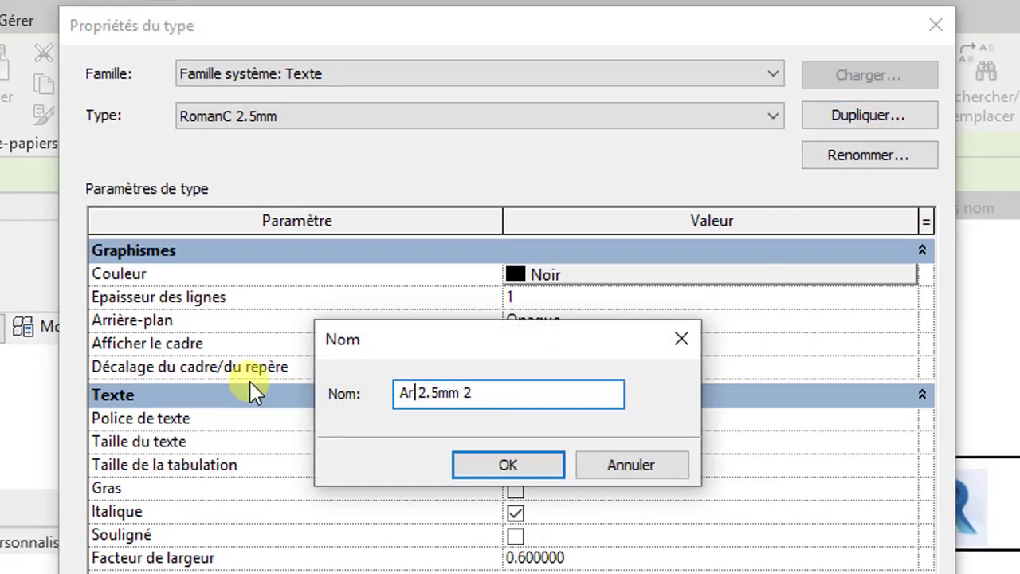
{"action": "type", "text": "Narrow"}
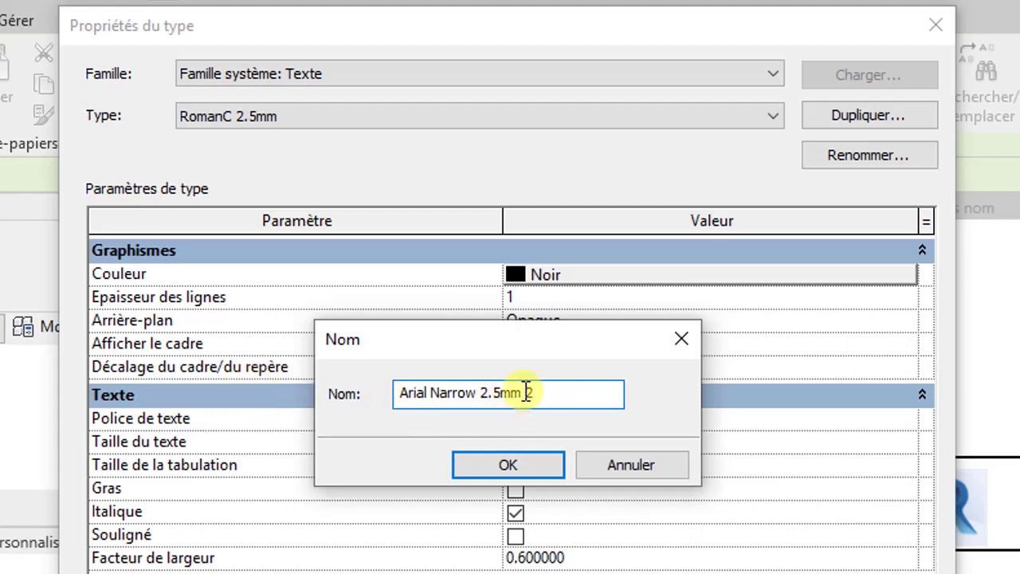
{"action": "left_click_drag", "start_coordinate": [524, 393], "coordinate": [547, 392]}
{"action": "key", "text": "BackSpace"}
{"action": "left_click", "coordinate": [523, 470]}
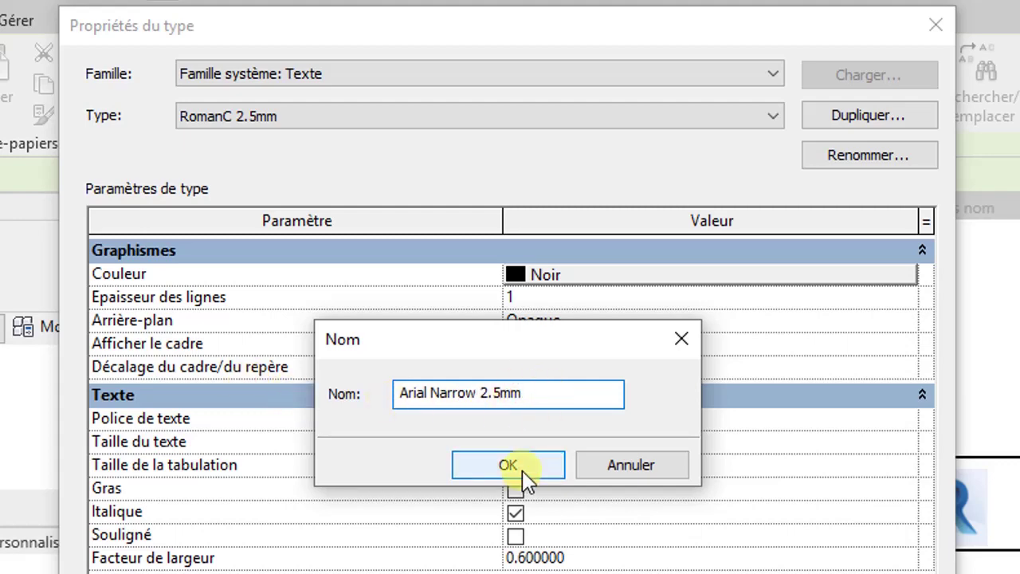
Step: Set the font of the Arial Narrow 2.5mm type to Arial Narrow and turn off its italic style
{"action": "left_click", "coordinate": [626, 420]}
{"action": "left_click", "coordinate": [619, 416]}
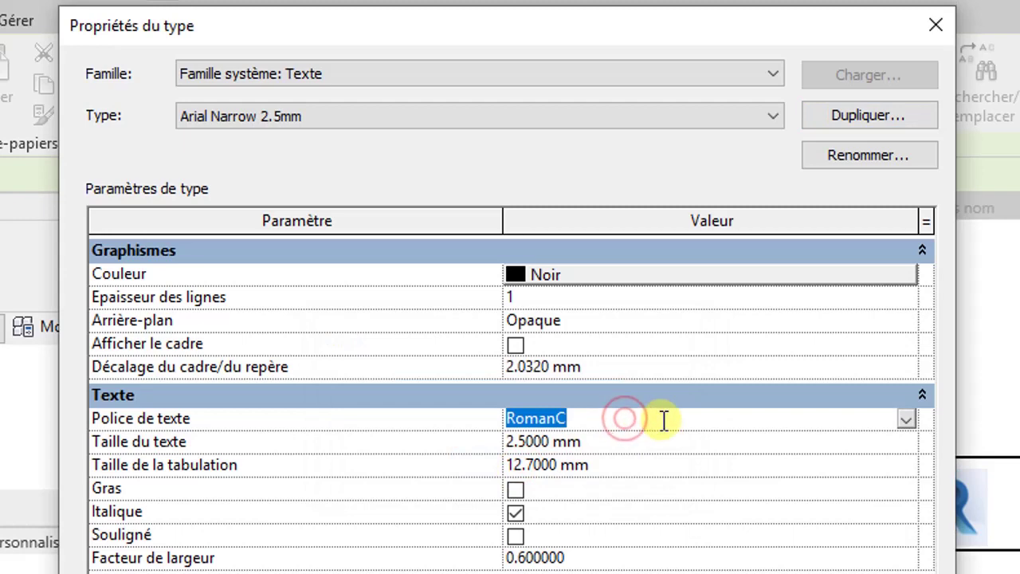
{"action": "type", "text": "ar"}
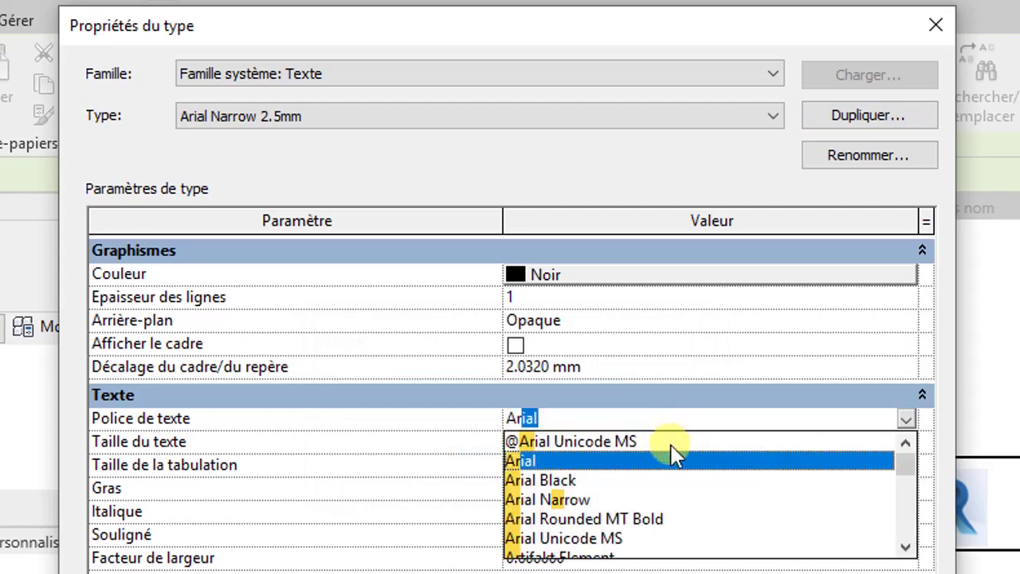
{"action": "left_click", "coordinate": [569, 499]}
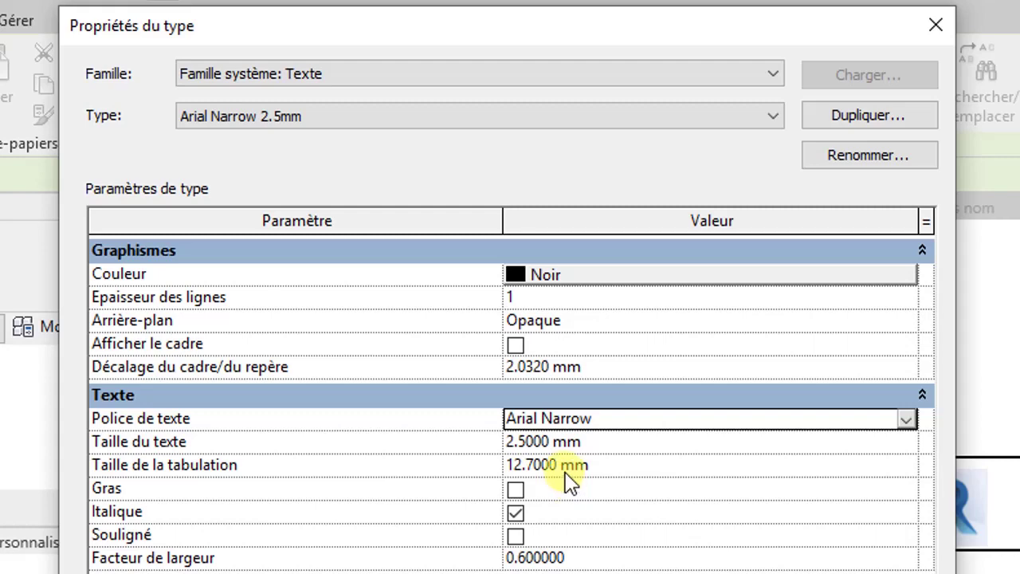
{"action": "left_click", "coordinate": [515, 515]}
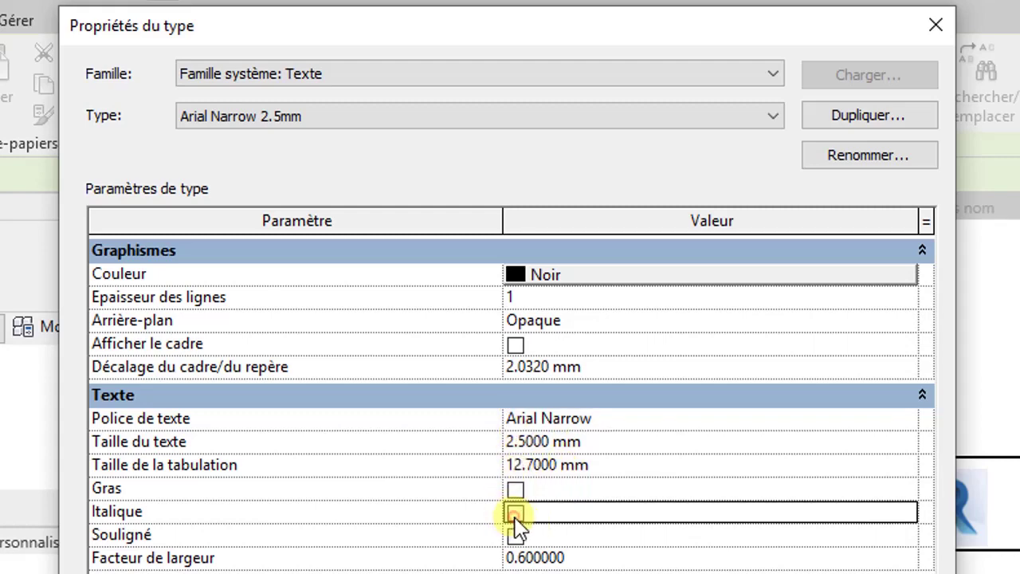
Step: Set the width factor of the Arial Narrow 2.5mm type to 1, accept the properties, and leave the Text tool
{"action": "left_click", "coordinate": [576, 558]}
{"action": "double_click", "coordinate": [576, 558]}
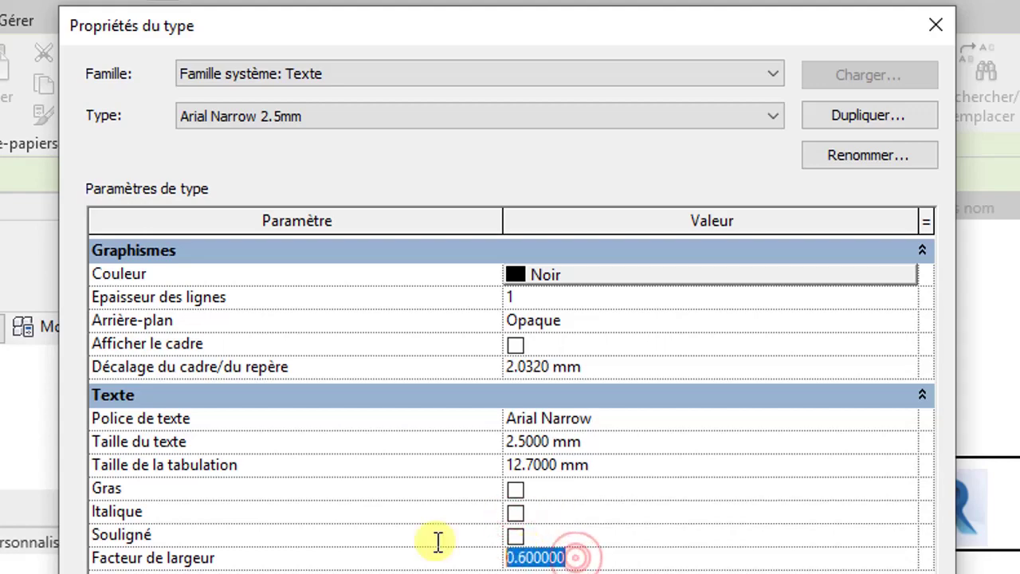
{"action": "type", "text": "1"}
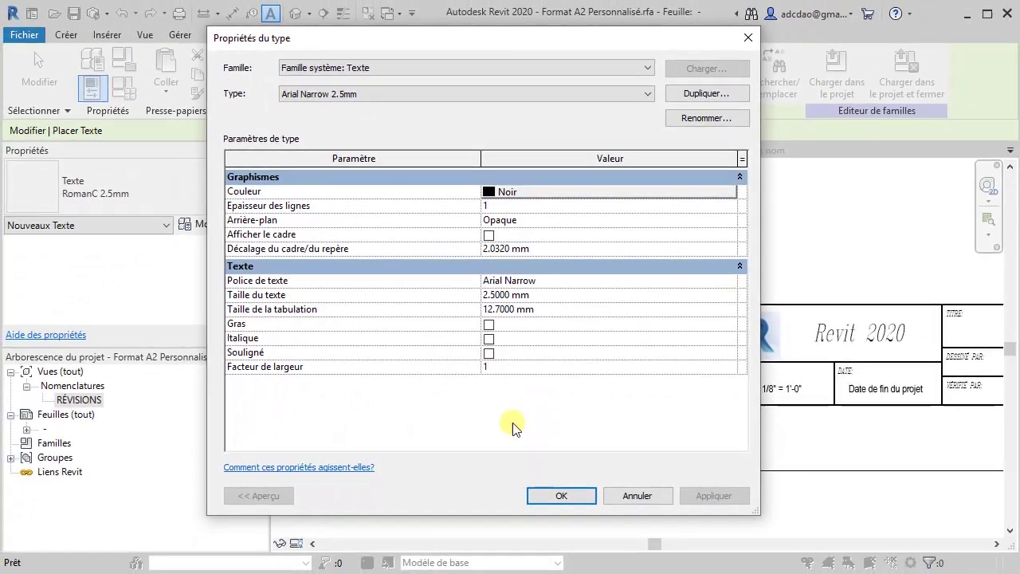
{"action": "left_click", "coordinate": [561, 496]}
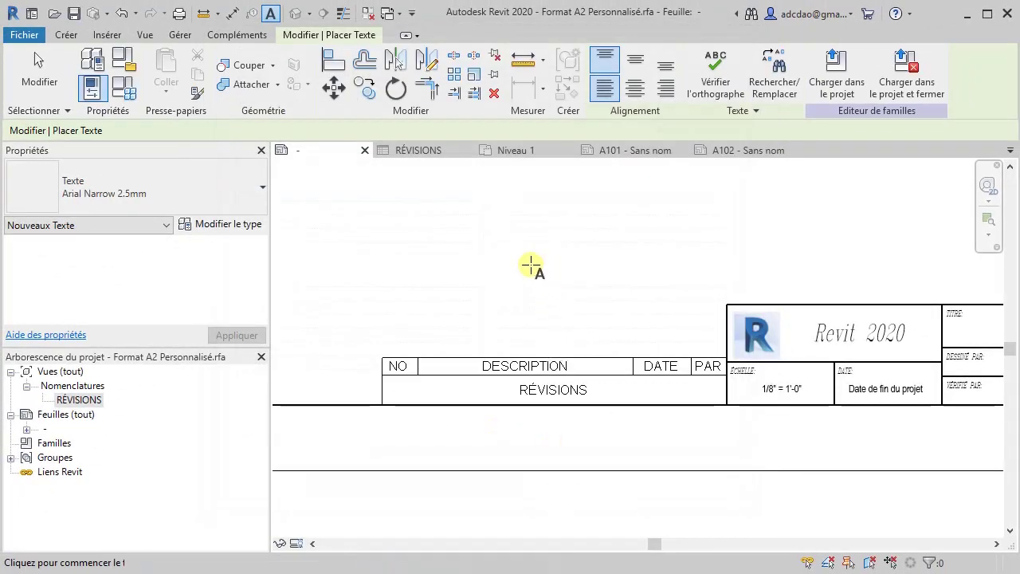
{"action": "left_click", "coordinate": [40, 86]}
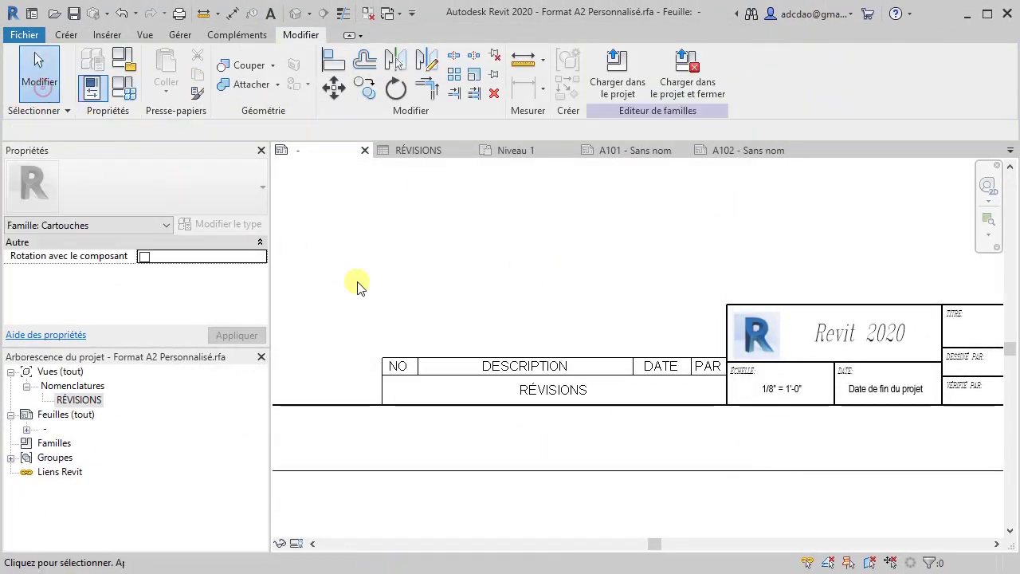
Step: Open the RÉVISIONS schedule and bring up its appearance settings
{"action": "left_click", "coordinate": [548, 360]}
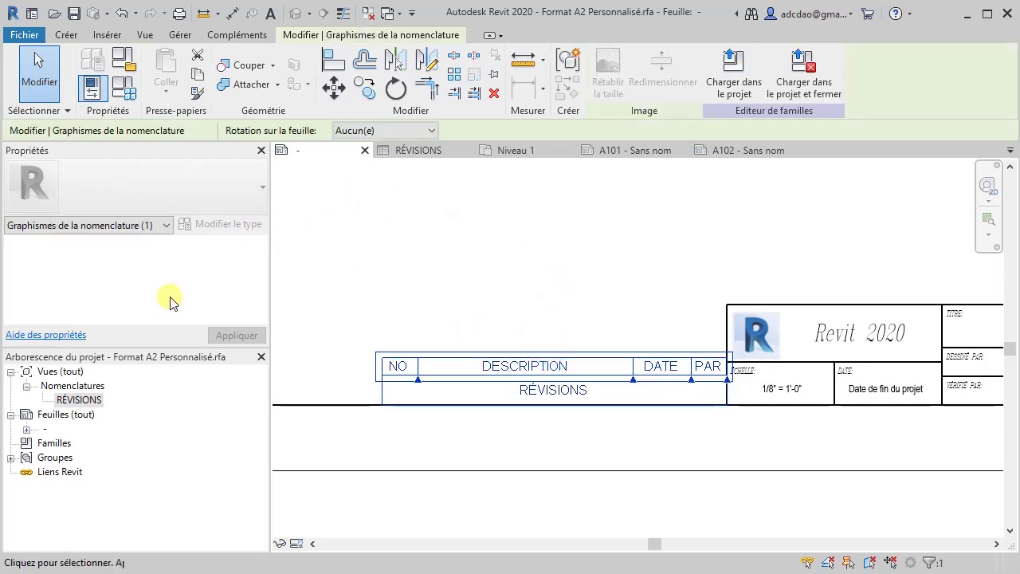
{"action": "double_click", "coordinate": [78, 401]}
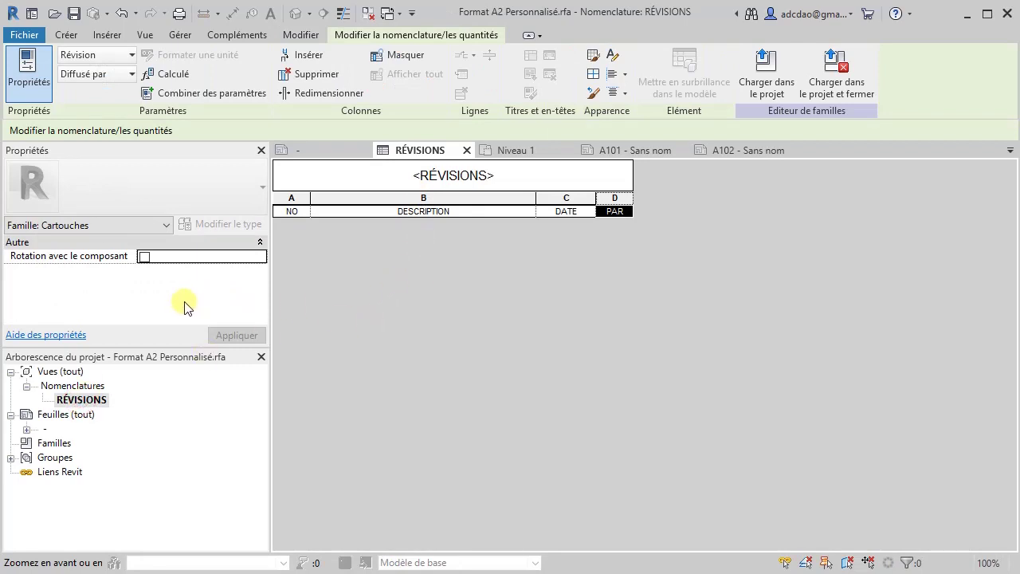
{"action": "left_click", "coordinate": [72, 387]}
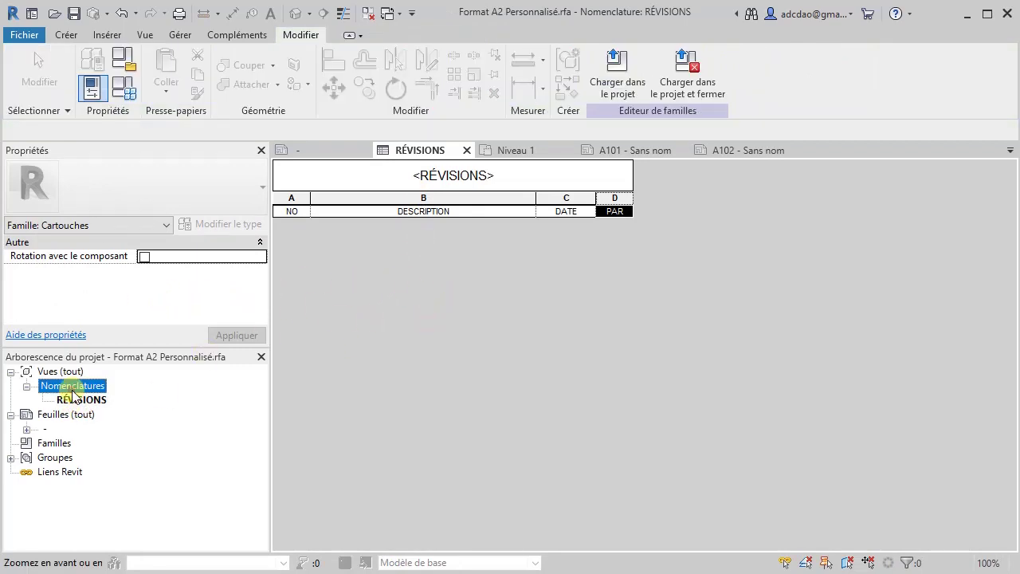
{"action": "left_click", "coordinate": [81, 400]}
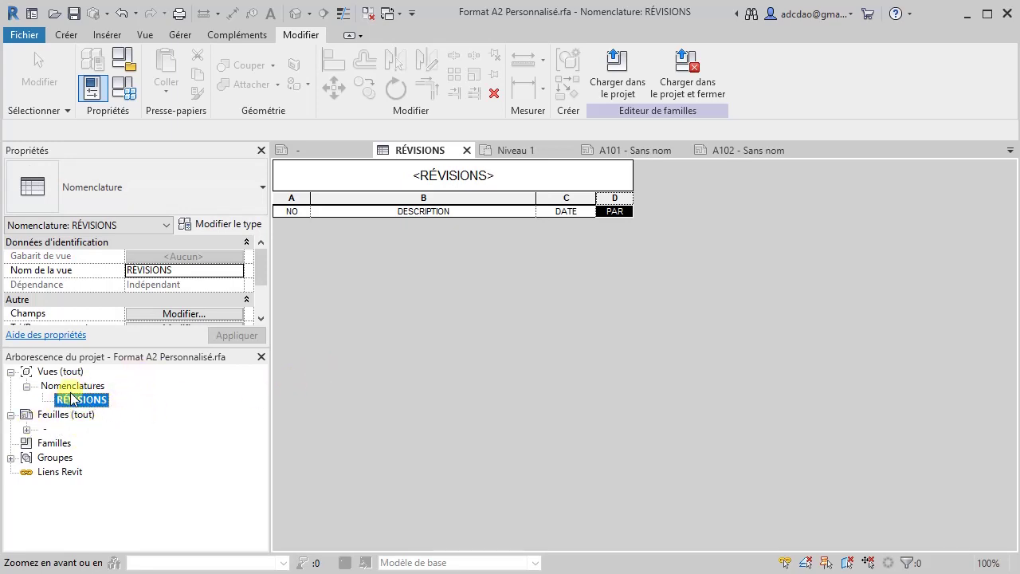
{"action": "left_click_drag", "start_coordinate": [257, 266], "coordinate": [261, 286]}
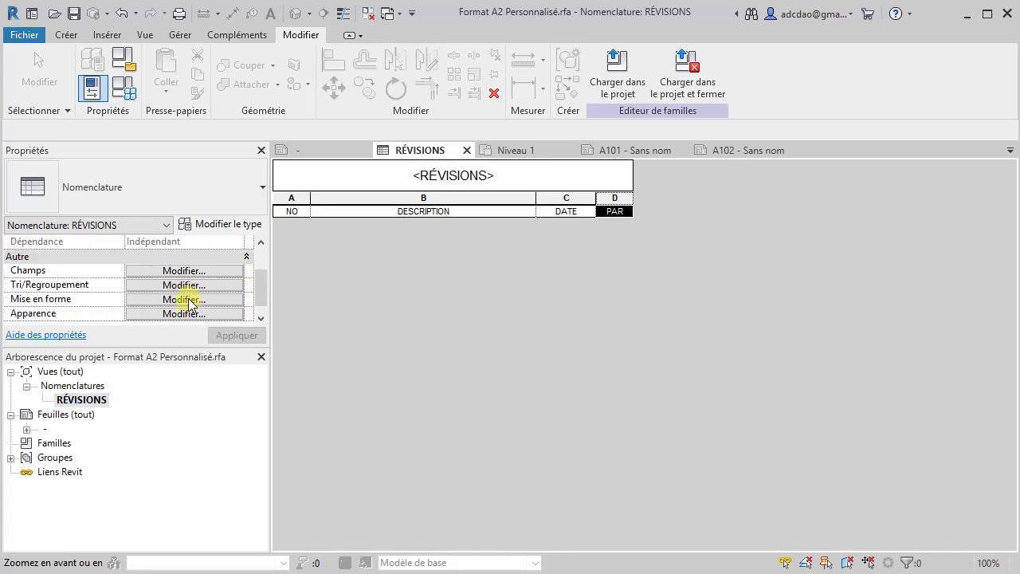
{"action": "left_click", "coordinate": [178, 314]}
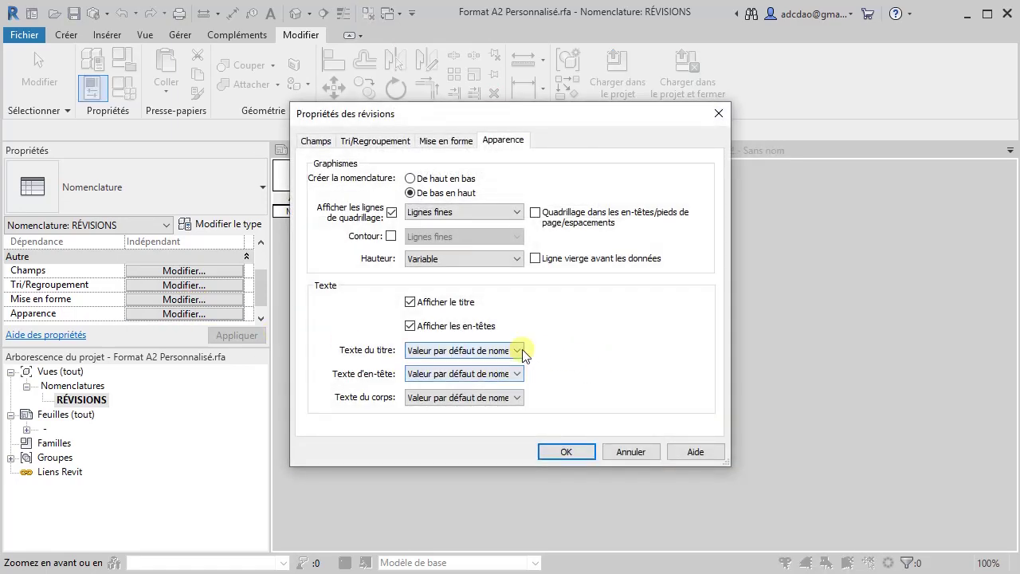
Step: Set the schedule's title text to RomanC 4mm, header text to RomanC 2.5mm and body text to Arial Narrow 2.5mm, and accept
{"action": "left_click", "coordinate": [518, 350]}
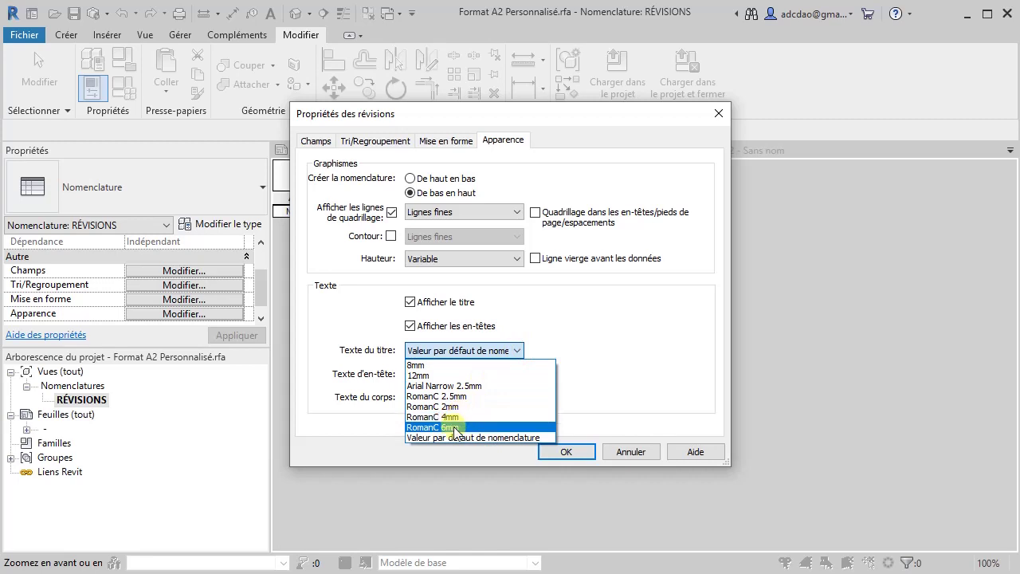
{"action": "left_click", "coordinate": [451, 416]}
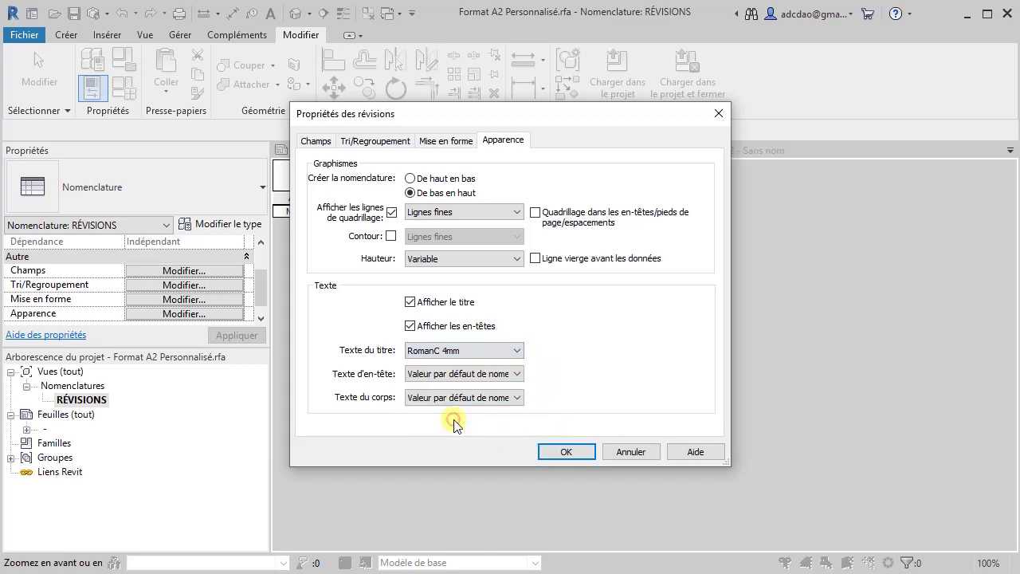
{"action": "left_click", "coordinate": [520, 374]}
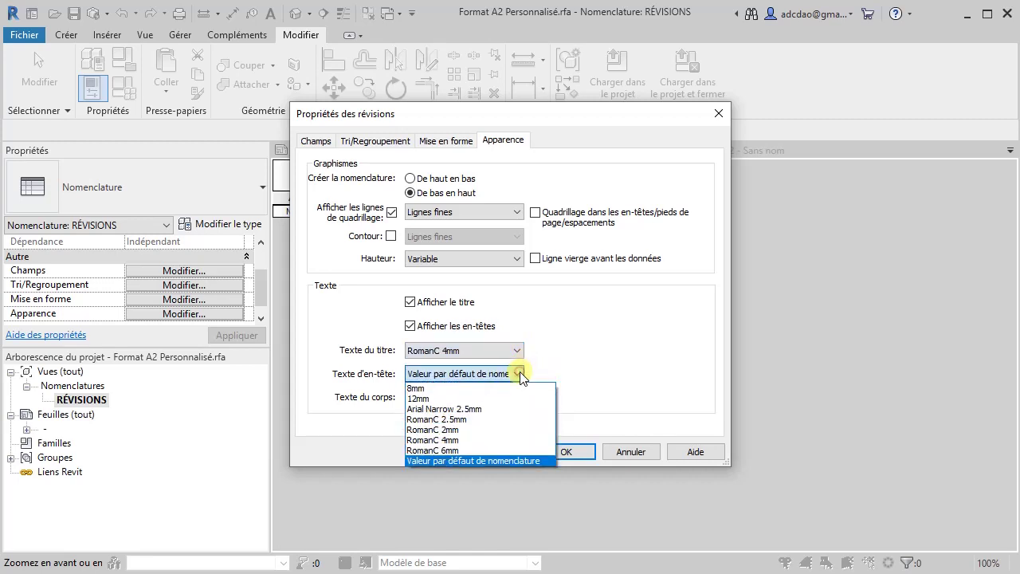
{"action": "left_click", "coordinate": [462, 419]}
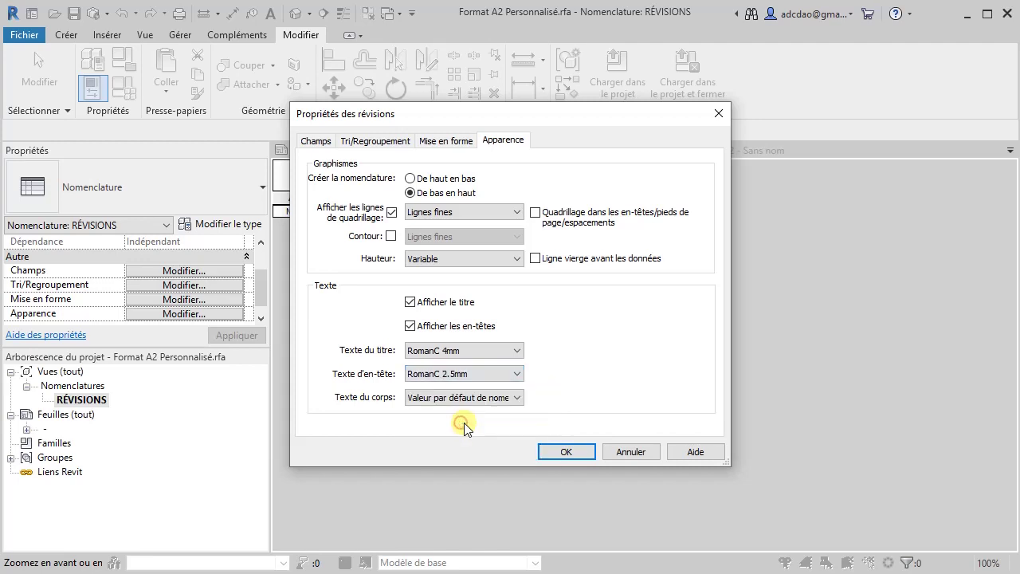
{"action": "left_click", "coordinate": [497, 398]}
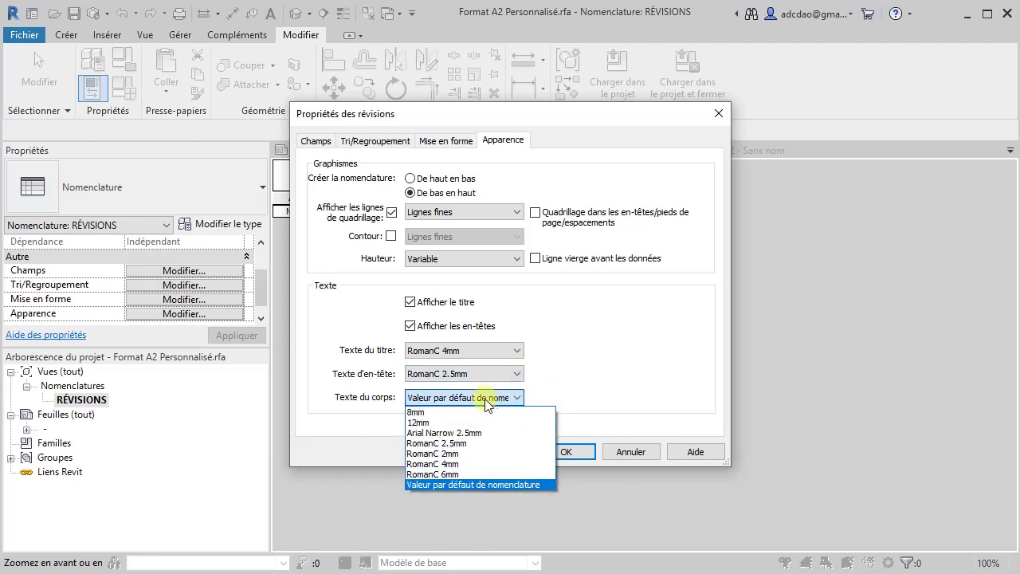
{"action": "left_click", "coordinate": [466, 434]}
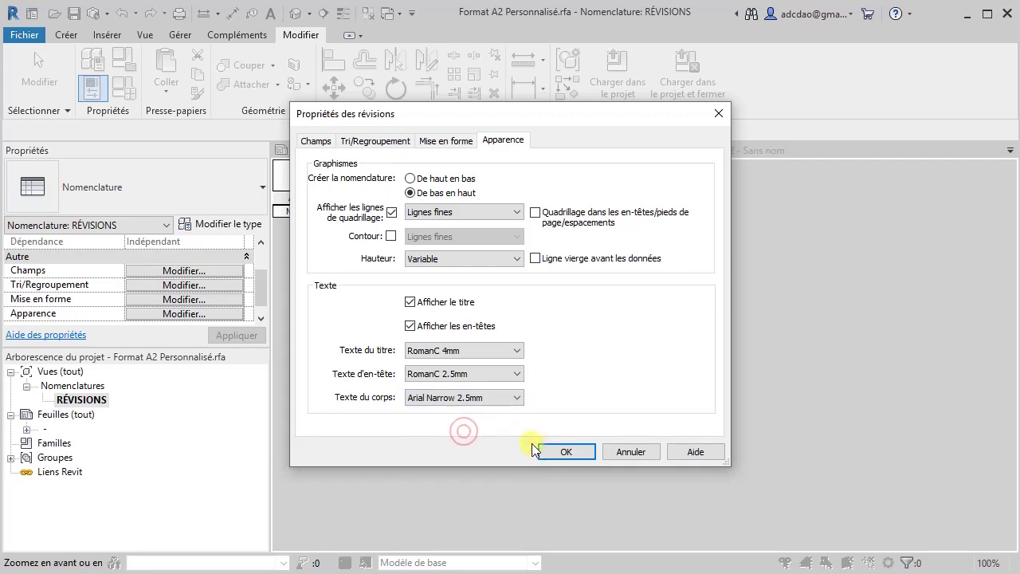
{"action": "left_click", "coordinate": [566, 451]}
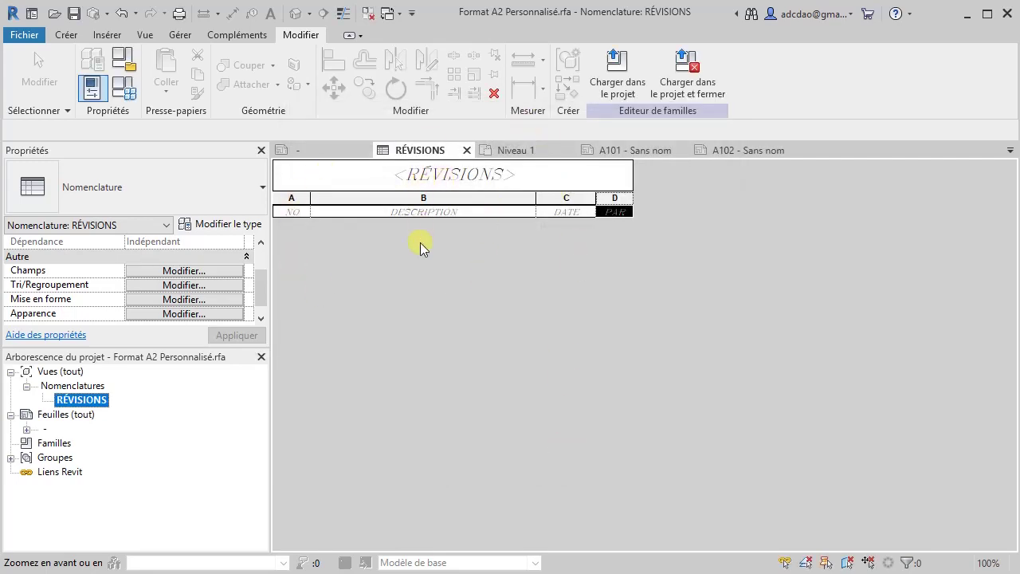
Step: Return from the RÉVISIONS schedule to the unnamed title block sheet view
{"action": "left_click", "coordinate": [527, 257]}
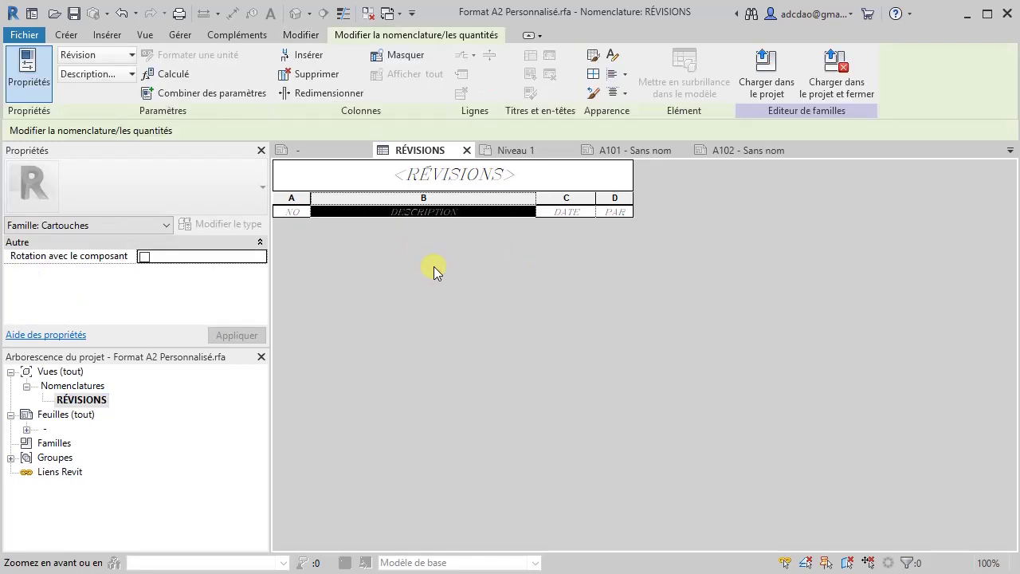
{"action": "left_click", "coordinate": [43, 430]}
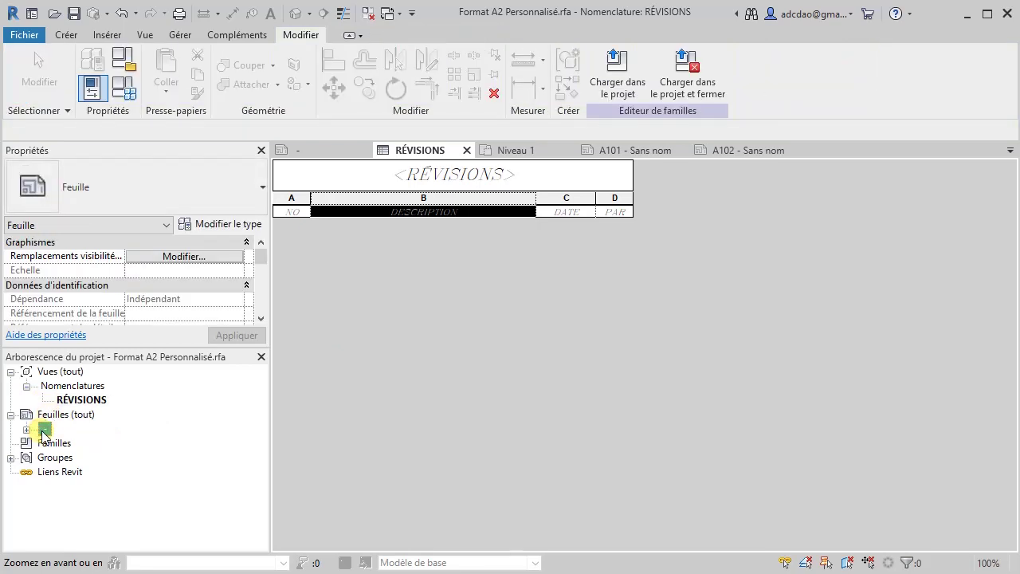
{"action": "double_click", "coordinate": [64, 415]}
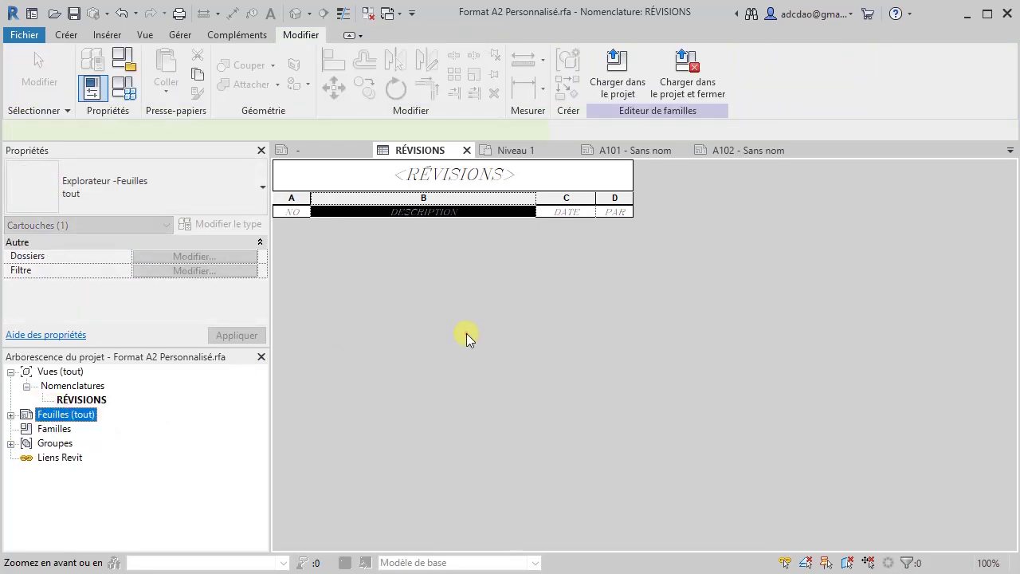
{"action": "left_click", "coordinate": [466, 334]}
{"action": "left_click", "coordinate": [44, 419]}
{"action": "left_click", "coordinate": [11, 414]}
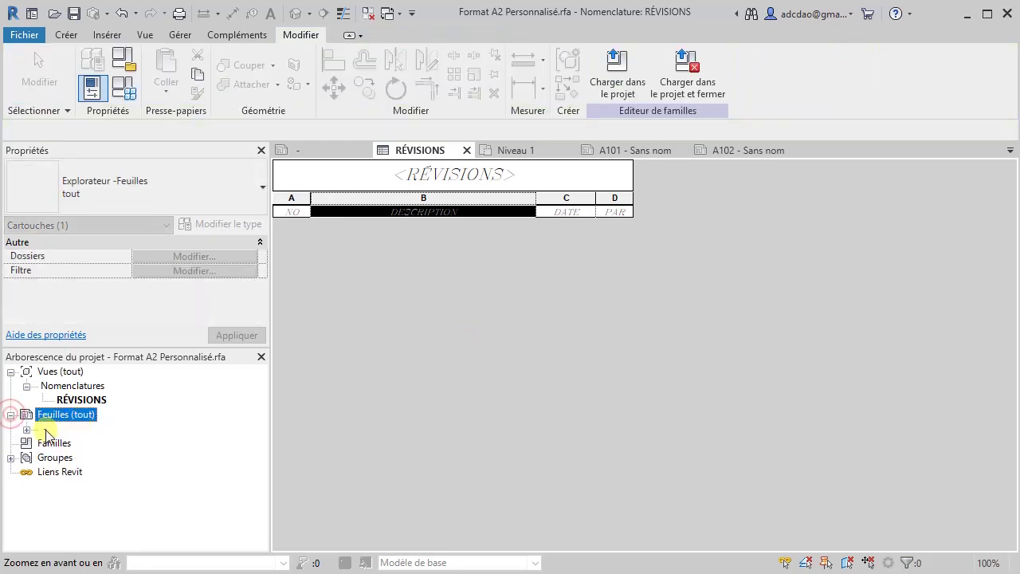
{"action": "double_click", "coordinate": [42, 429]}
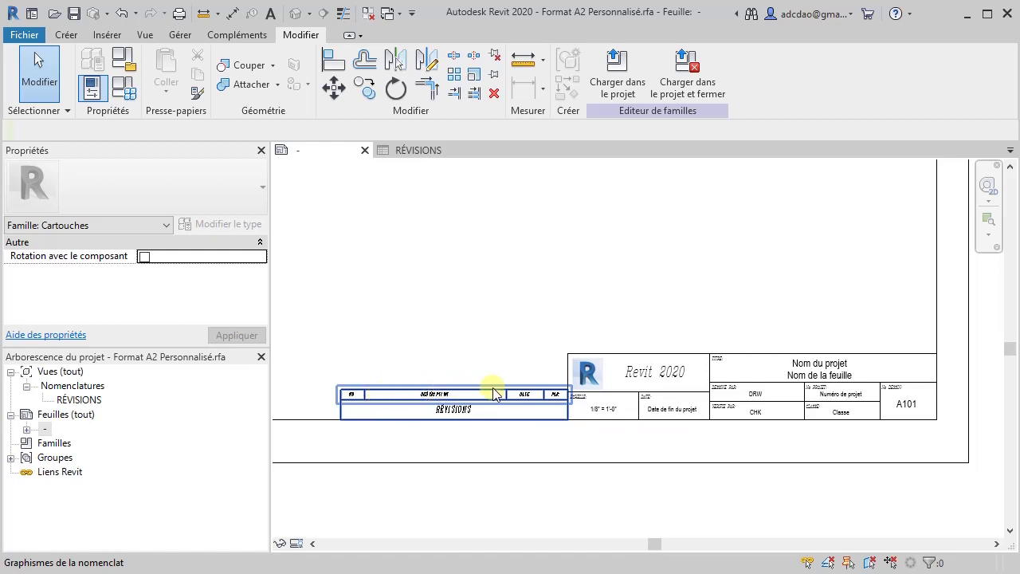
Step: Set the alignment of the schedule's Description de la révision field to Gauche, accept the properties, and save the title block family
{"action": "left_click", "coordinate": [462, 396]}
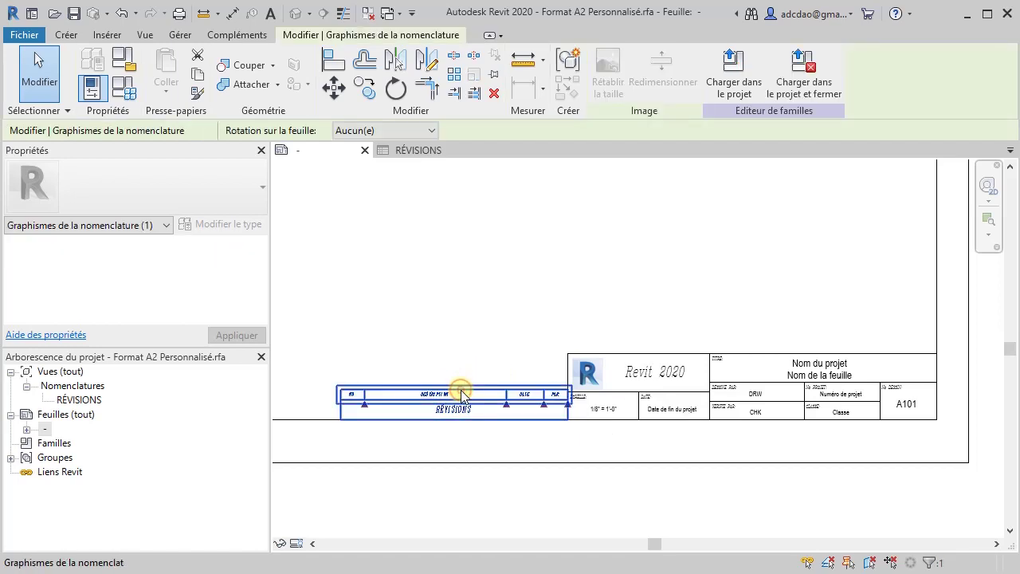
{"action": "left_click", "coordinate": [75, 401]}
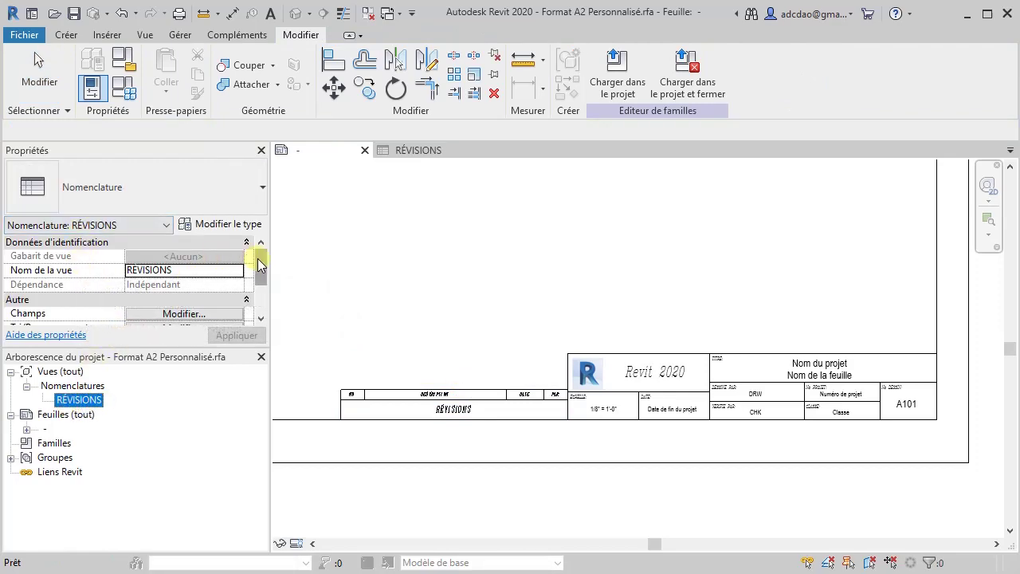
{"action": "left_click_drag", "start_coordinate": [259, 263], "coordinate": [258, 281]}
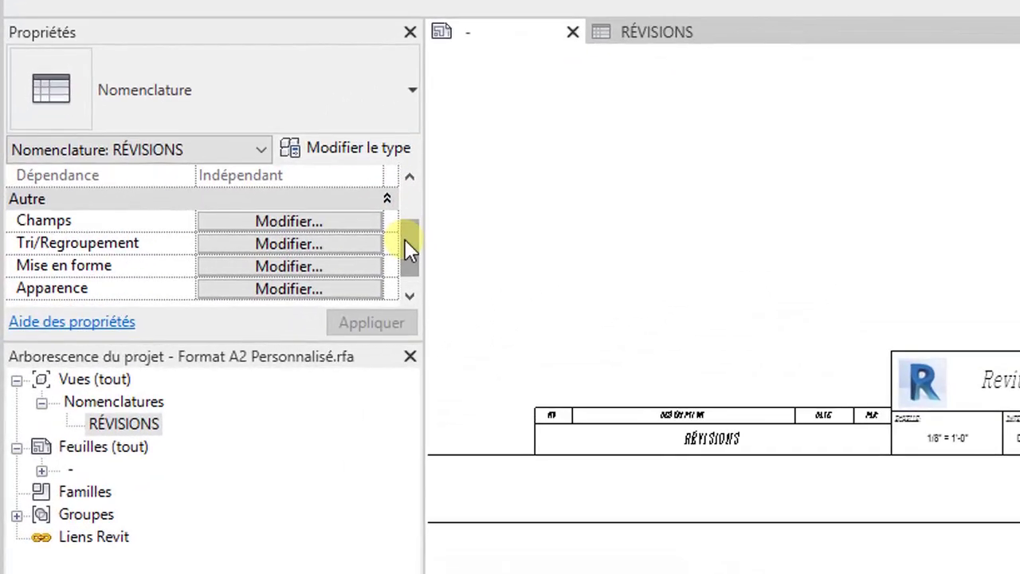
{"action": "left_click", "coordinate": [277, 266]}
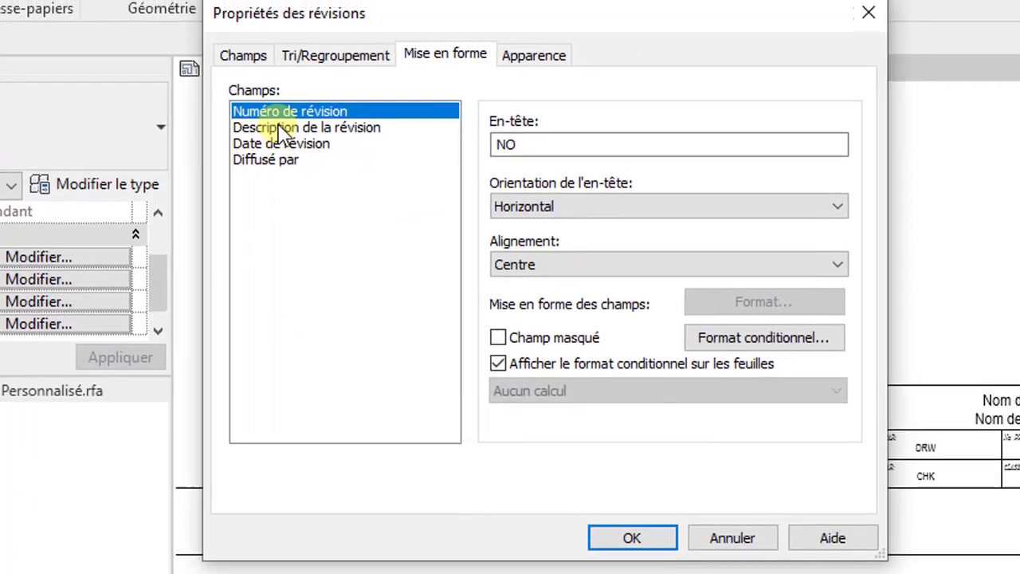
{"action": "left_click", "coordinate": [281, 128]}
{"action": "left_click", "coordinate": [729, 266]}
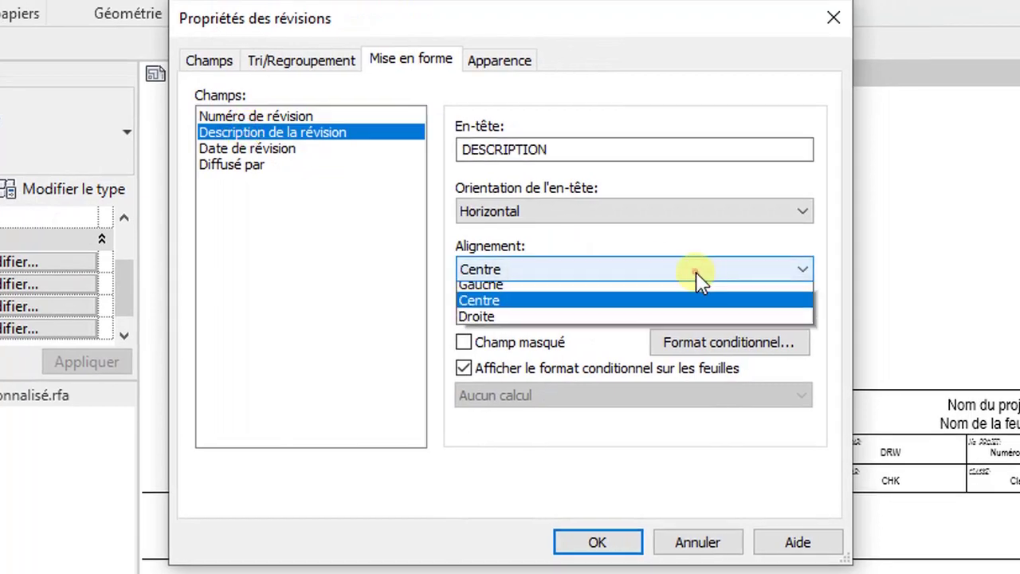
{"action": "left_click", "coordinate": [498, 292]}
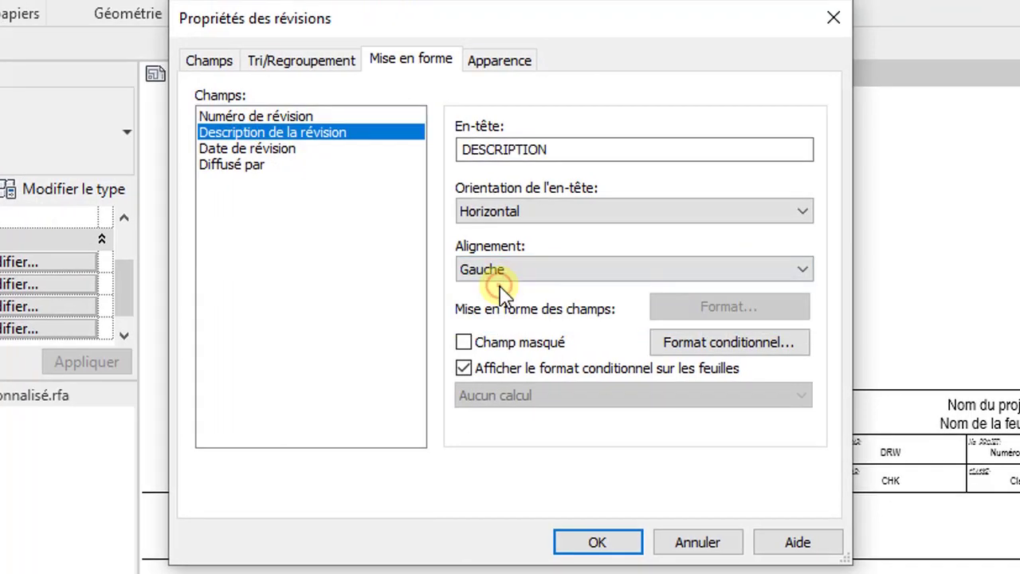
{"action": "left_click", "coordinate": [621, 544]}
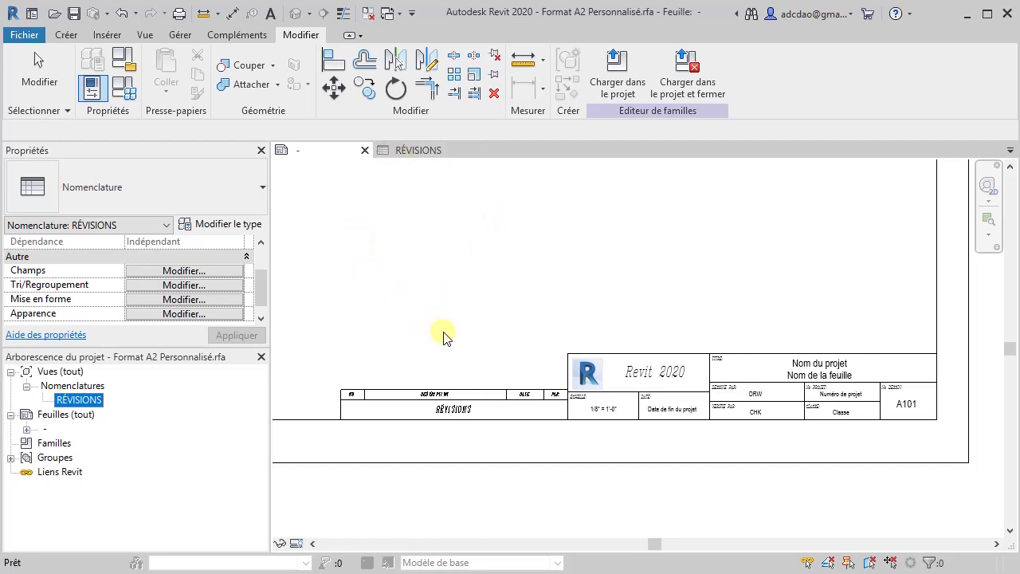
{"action": "left_click", "coordinate": [74, 13]}
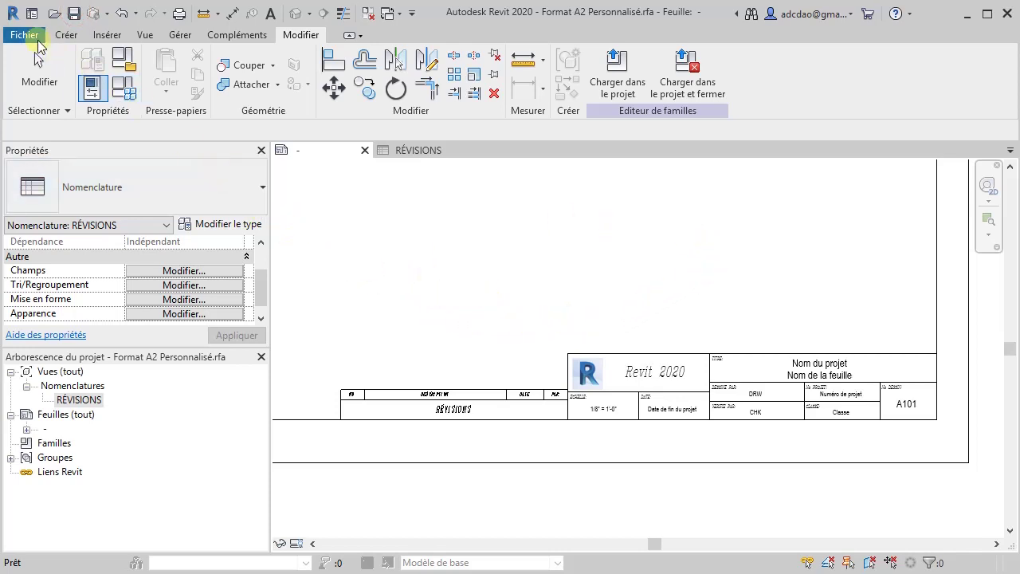
Step: Open the project template Gabarit métrique personnalisé.rte from the Gabarits folder
{"action": "left_click", "coordinate": [31, 14]}
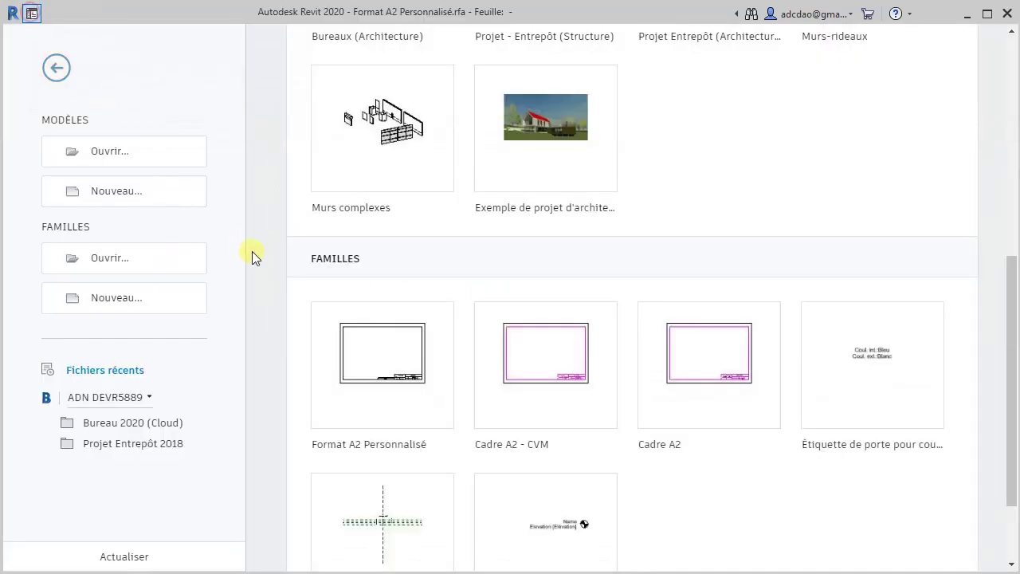
{"action": "scroll", "coordinate": [311, 248], "scroll_direction": "up", "scroll_amount": 6}
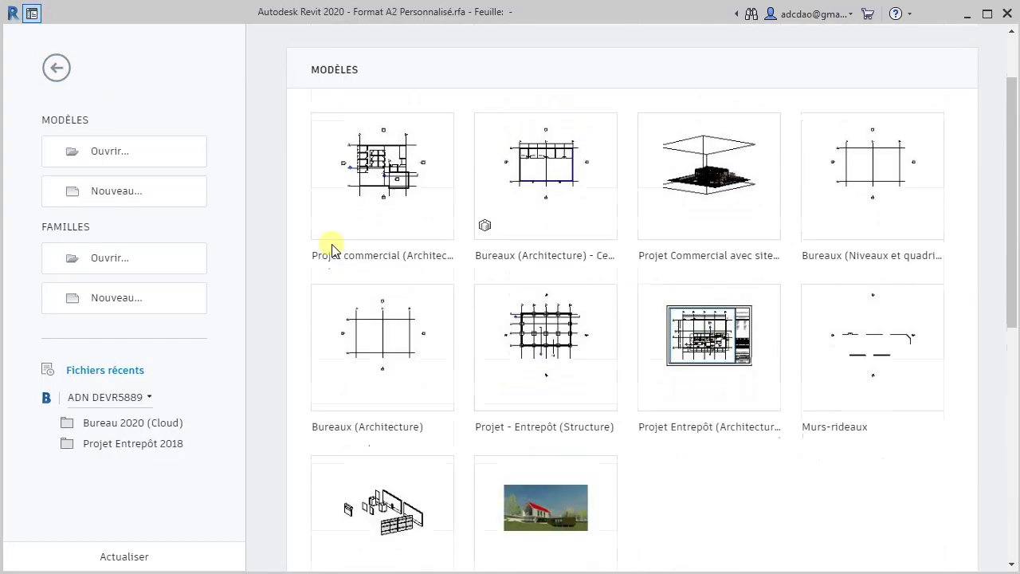
{"action": "scroll", "coordinate": [330, 249], "scroll_direction": "down", "scroll_amount": 5}
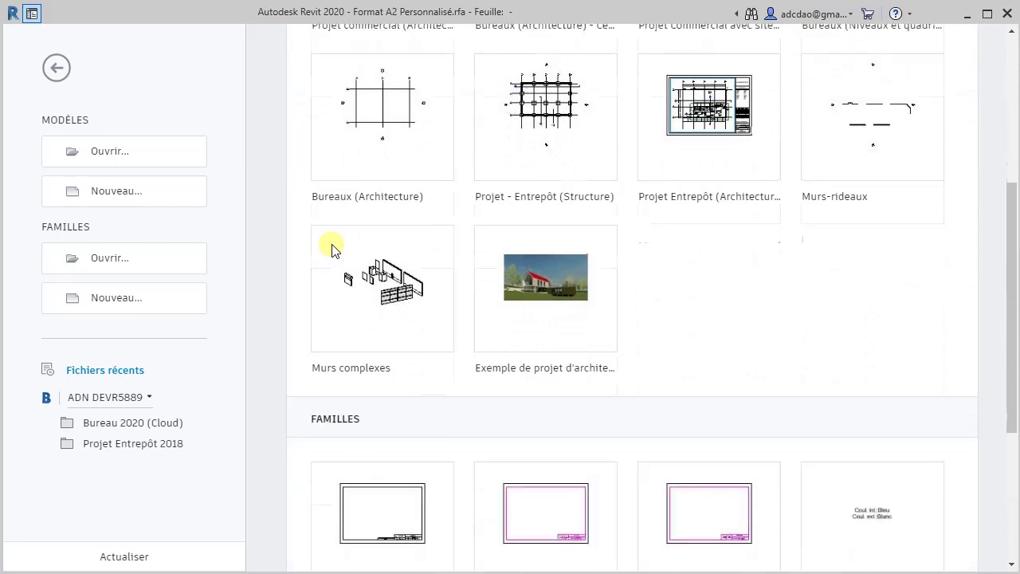
{"action": "left_click", "coordinate": [87, 153]}
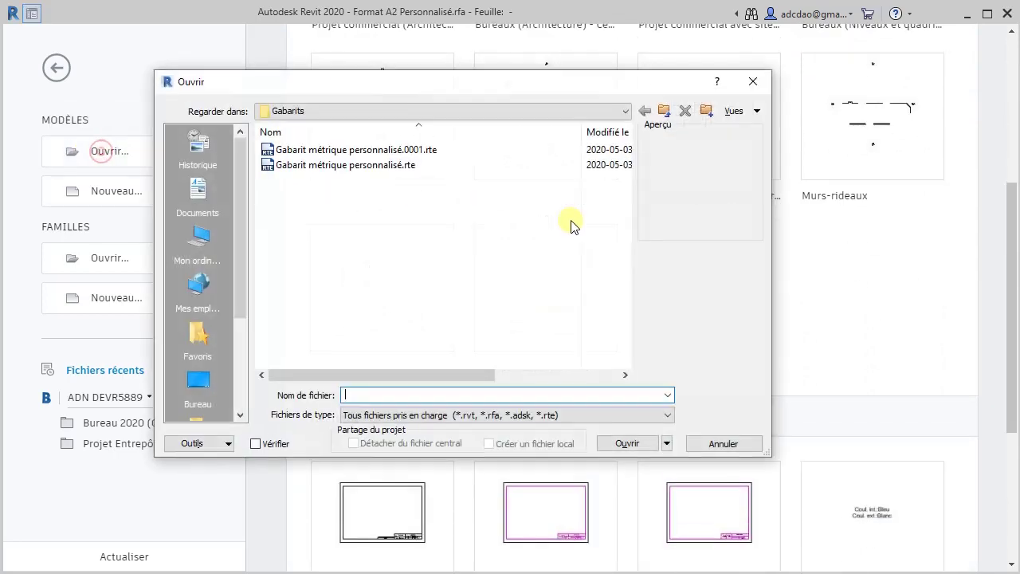
{"action": "left_click", "coordinate": [335, 165]}
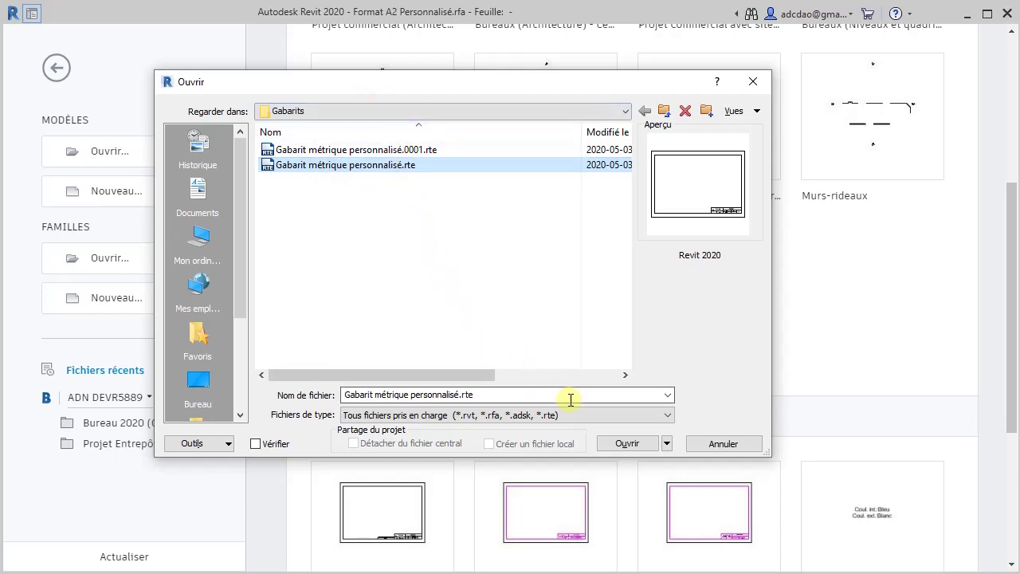
{"action": "left_click", "coordinate": [626, 444]}
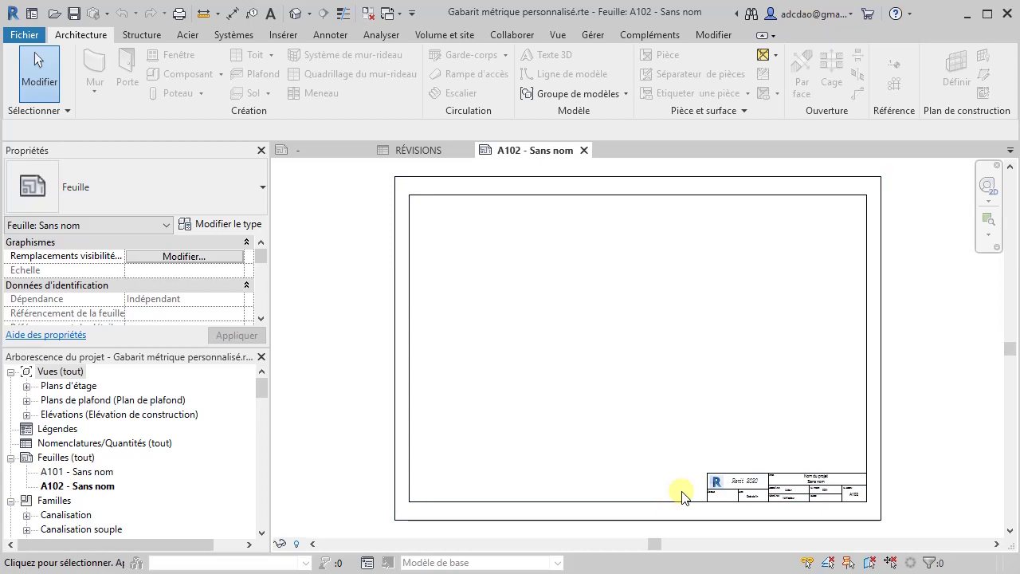
Step: Load the Format A2 Personnalisé title block family into the template, replacing the existing version, and inspect its revision table on sheet A102
{"action": "left_click", "coordinate": [297, 152]}
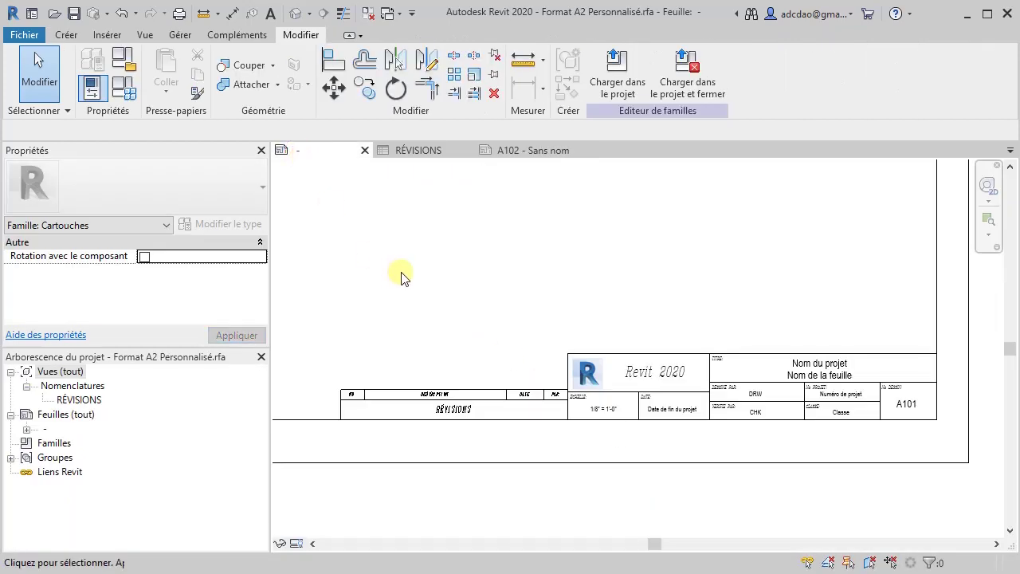
{"action": "left_click", "coordinate": [616, 76]}
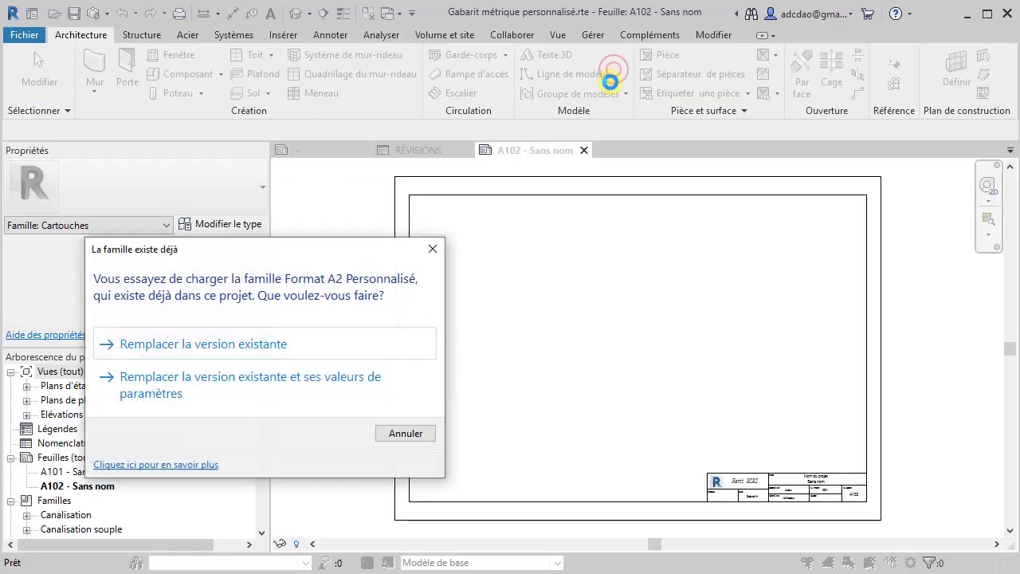
{"action": "left_click", "coordinate": [168, 346]}
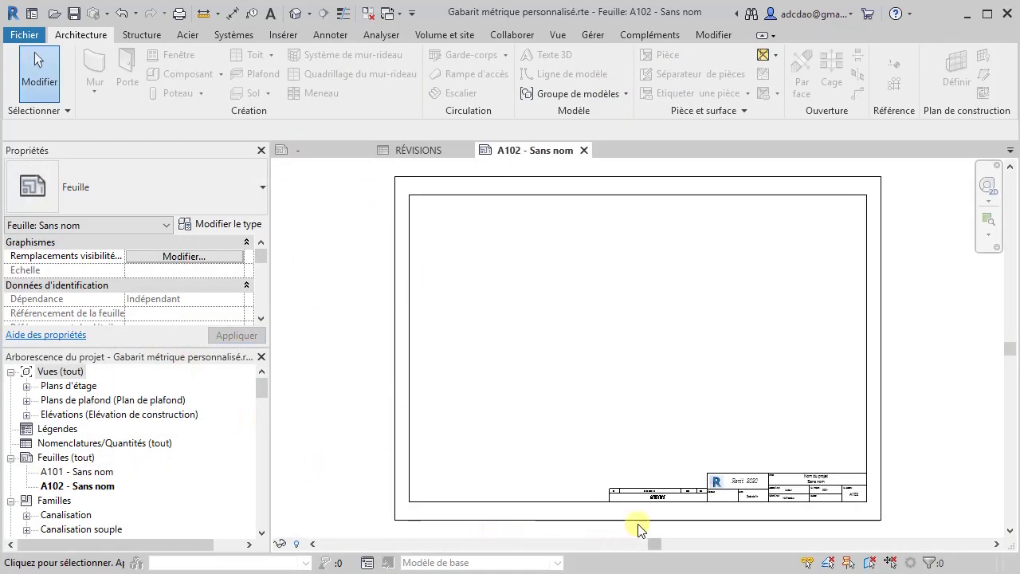
{"action": "scroll", "coordinate": [642, 526], "scroll_direction": "up", "scroll_amount": 3}
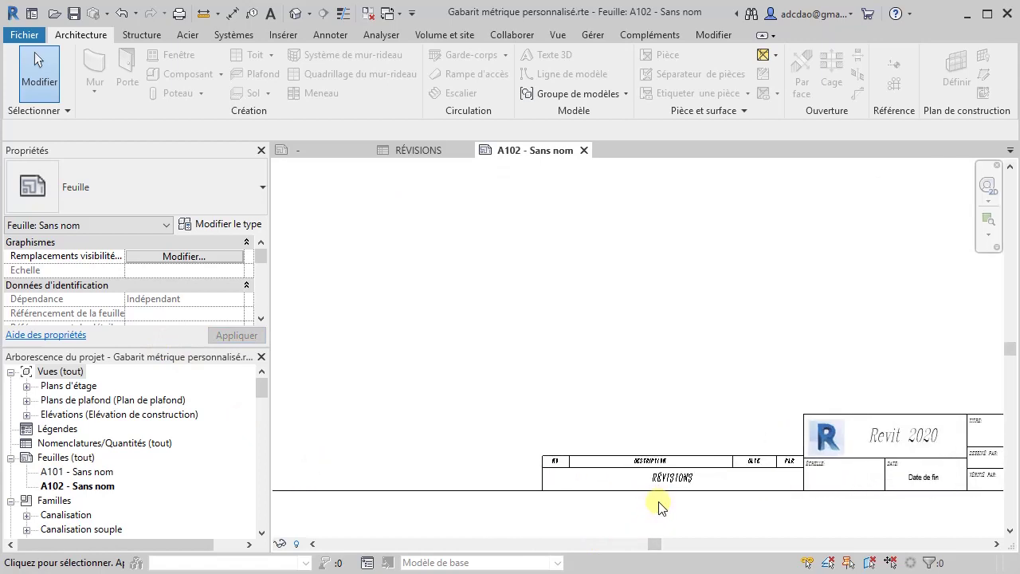